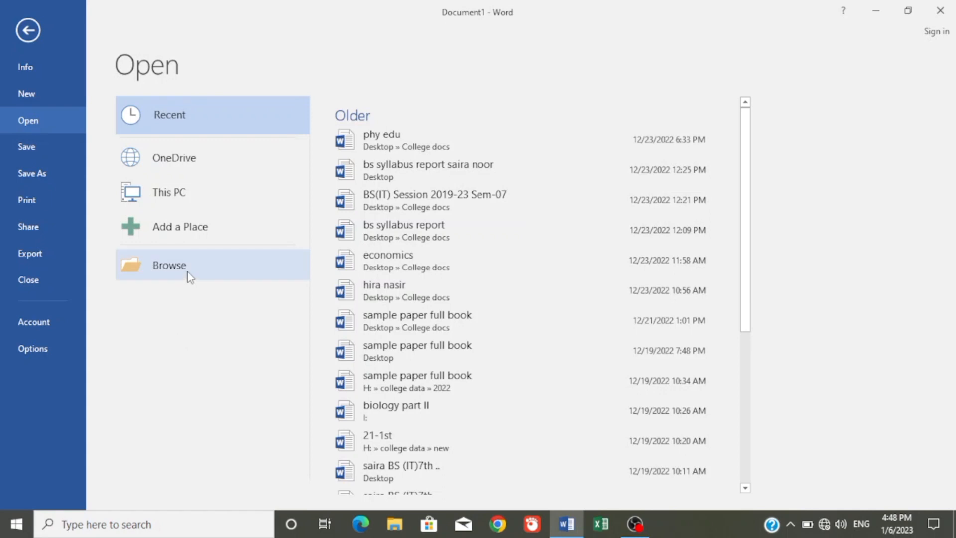
- Open the document word video 1 from the explore folder in Documents and look through its contents
click(188, 277)
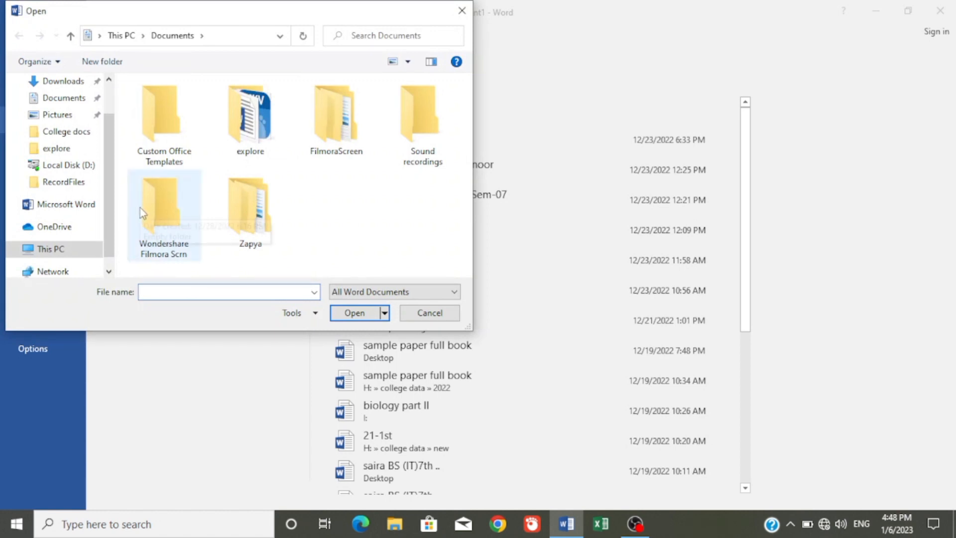
click(280, 120)
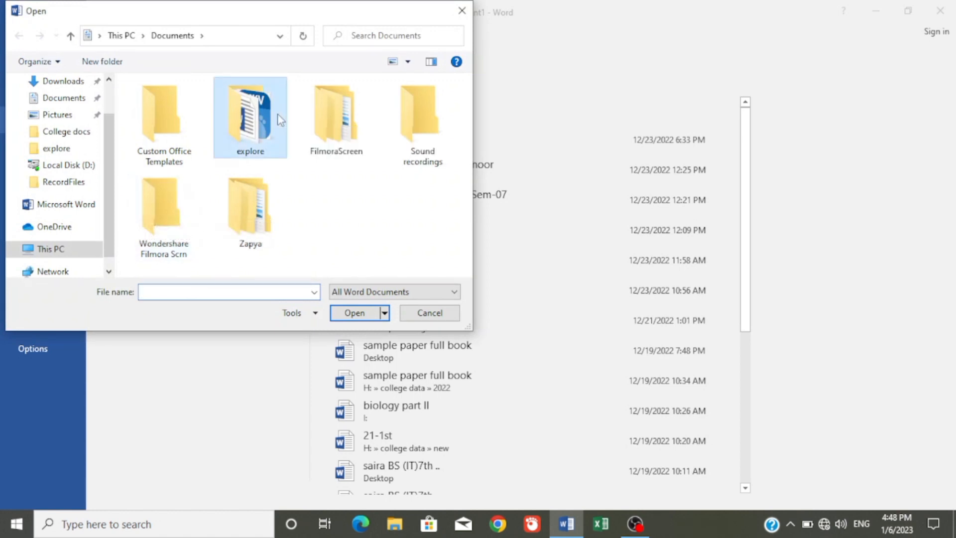
double_click(280, 120)
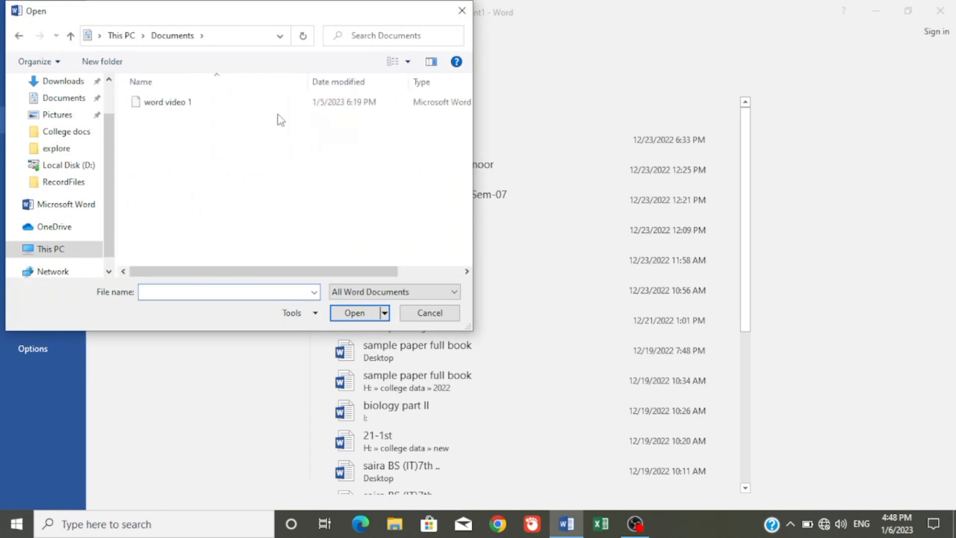
double_click(176, 101)
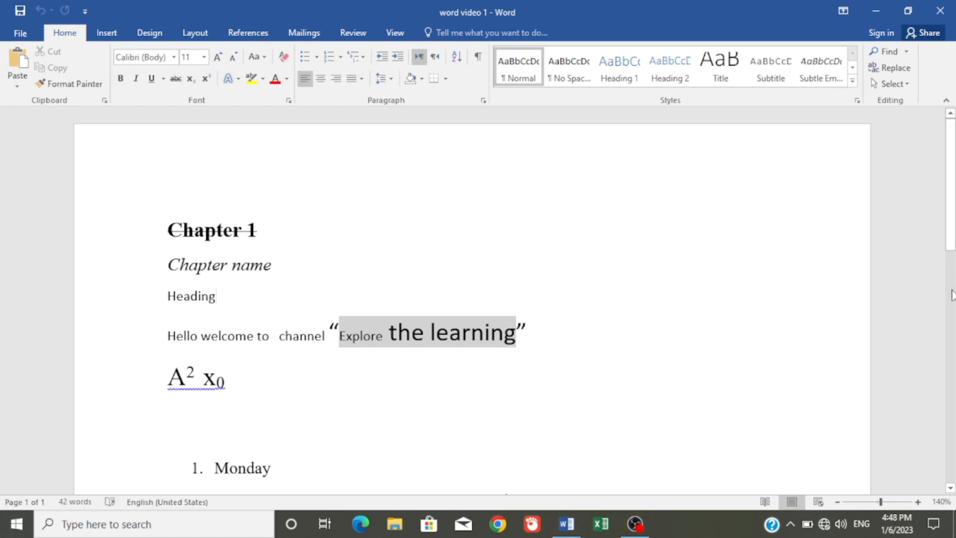
click(952, 295)
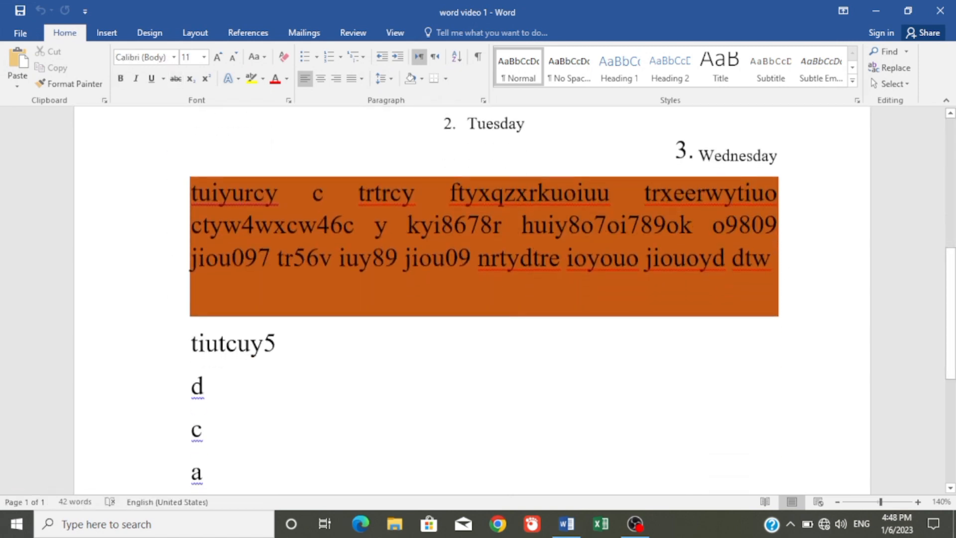
scroll(478, 299, down, 5)
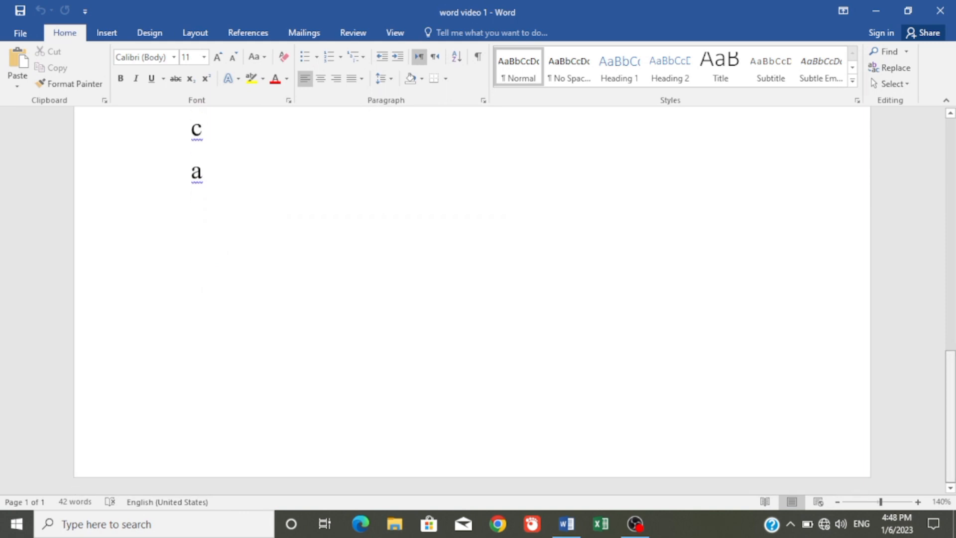
scroll(479, 299, up, 3)
scroll(940, 107, up, 8)
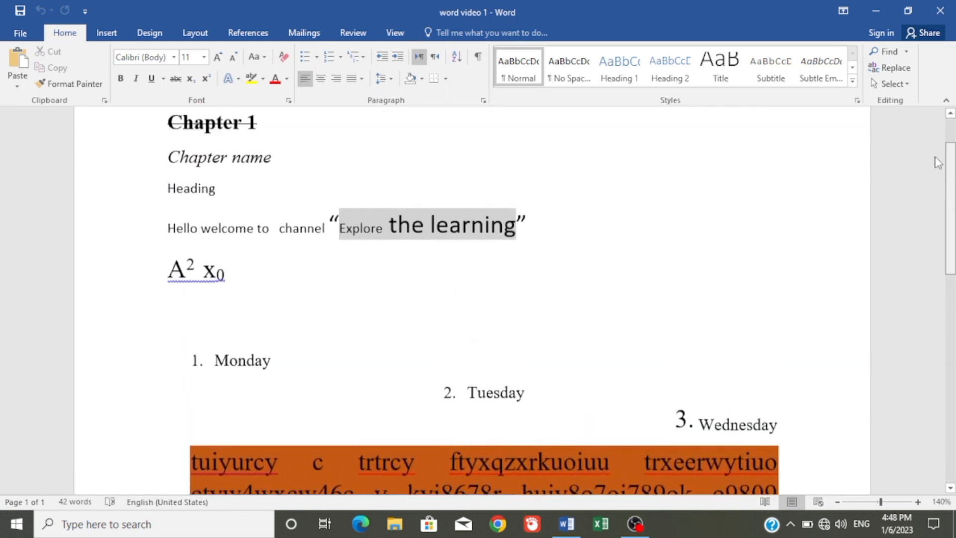
- Create a new blank document
click(30, 36)
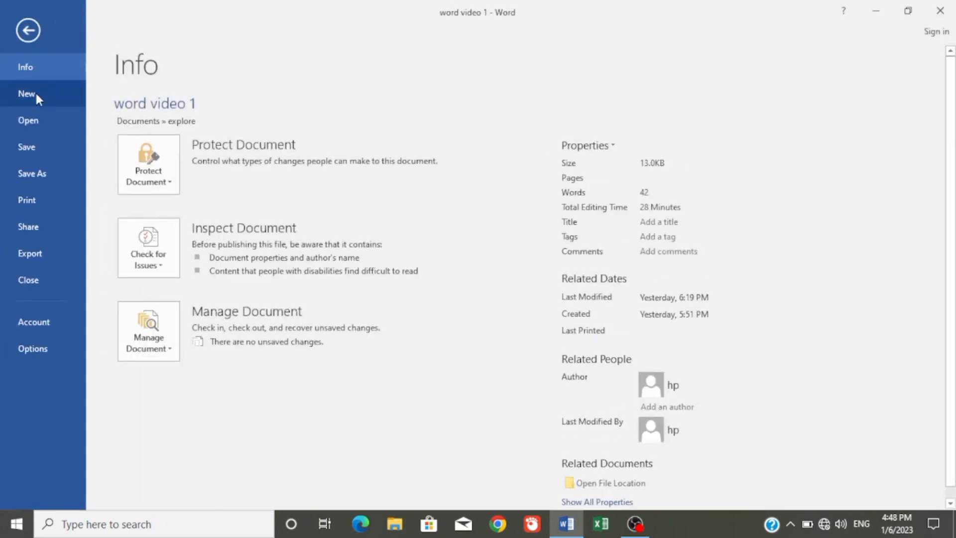
click(36, 94)
click(172, 199)
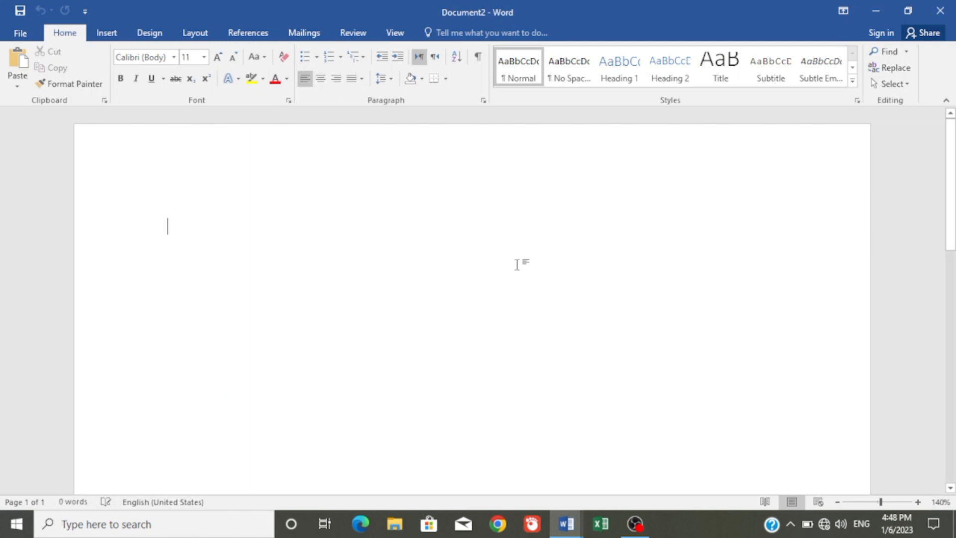
- Switch back to the word video 1 document and place the cursor at the end of the "Chapter name" line
mouse_move(566, 524)
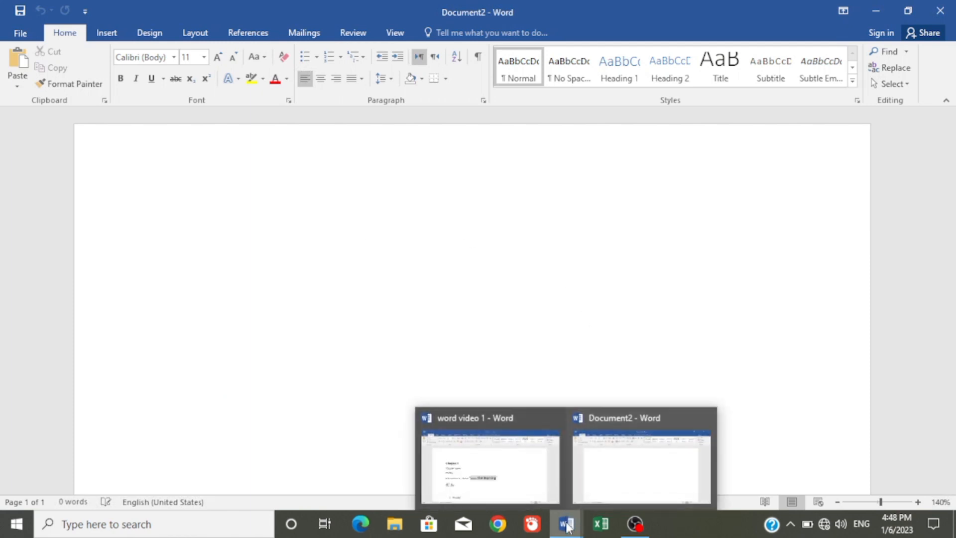
mouse_move(479, 479)
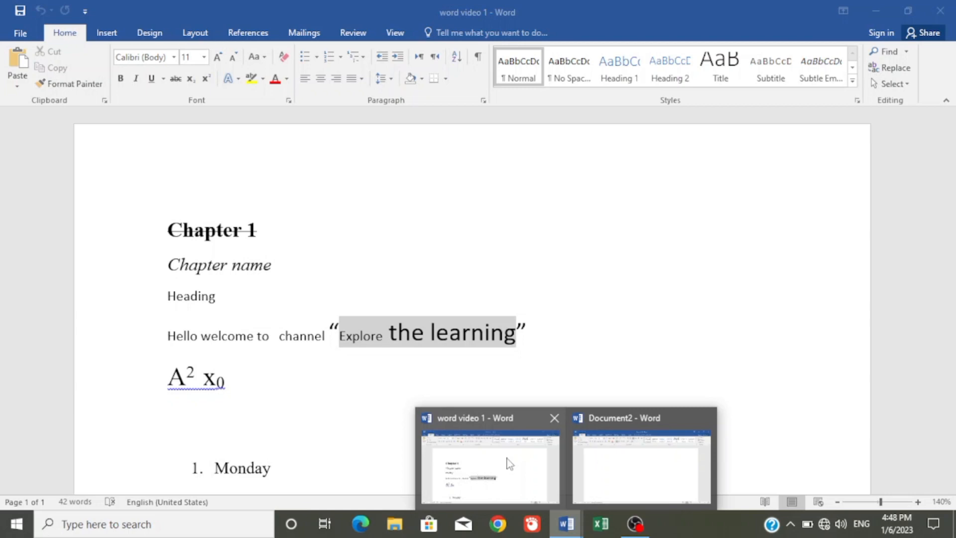
mouse_move(660, 454)
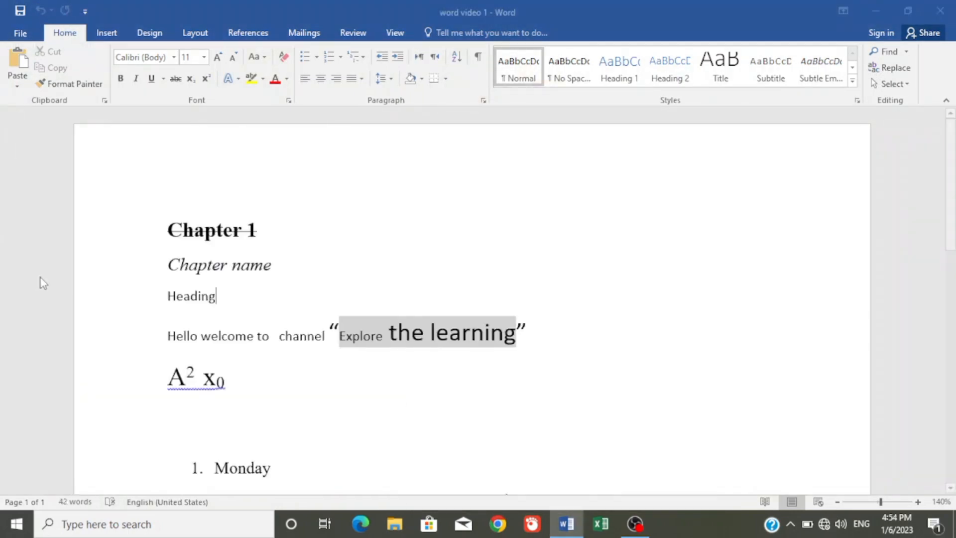
click(584, 261)
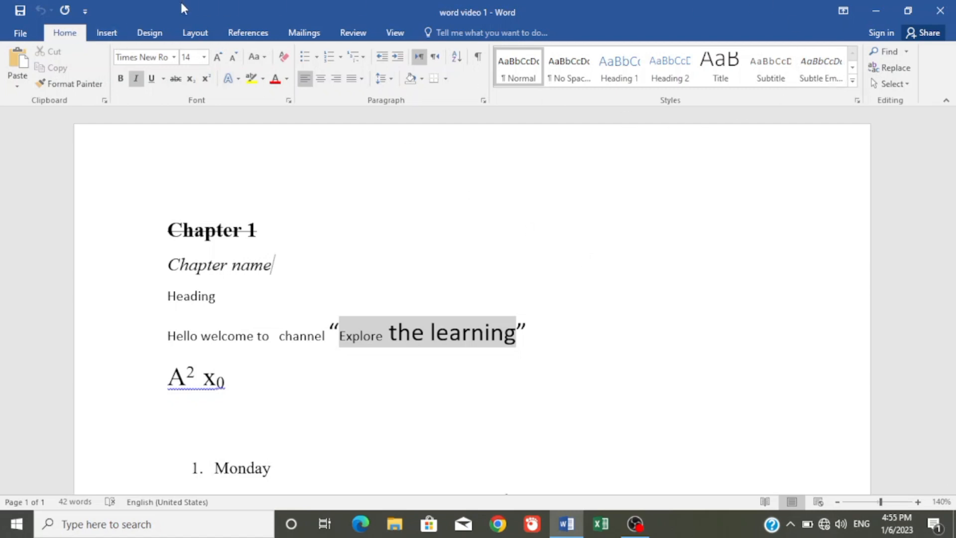
- Insert a table with 4 columns and 4 rows above the "tiutcuy5" line
click(105, 33)
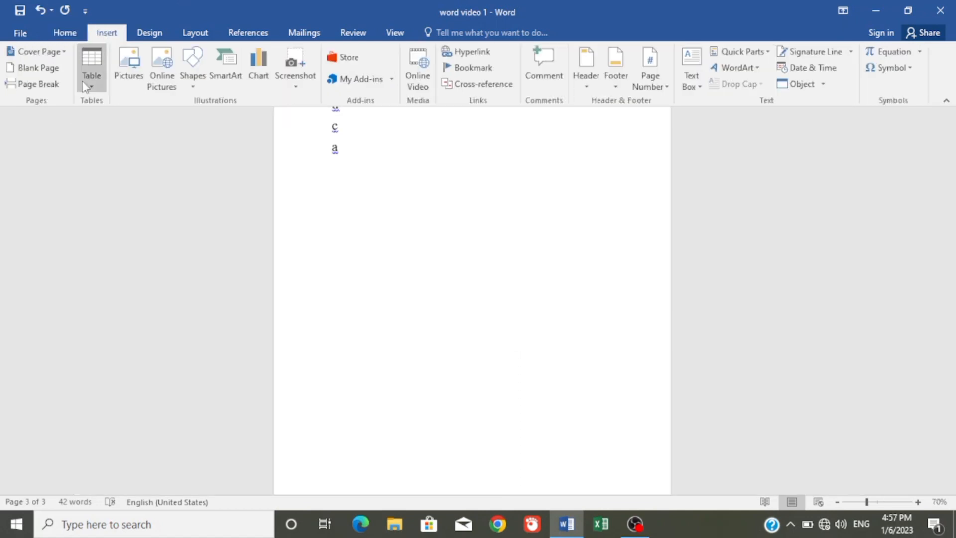
click(86, 88)
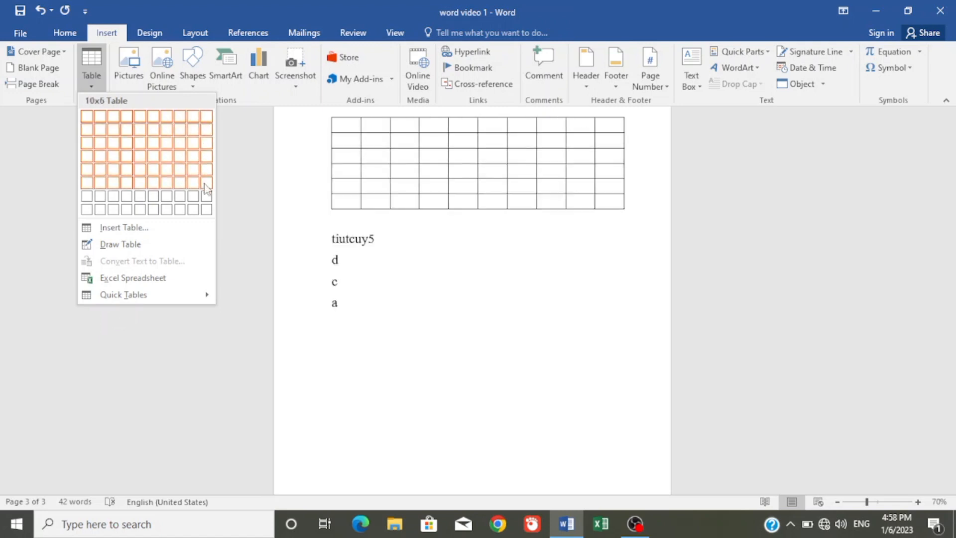
click(132, 158)
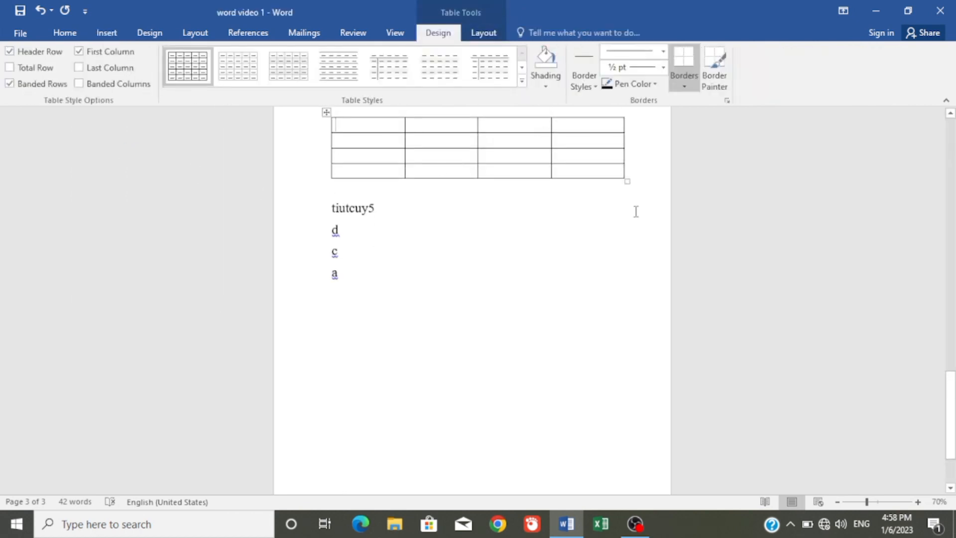
- Add two blank lines below the 4-column table and insert a table with 12 columns and 5 rows there
click(605, 196)
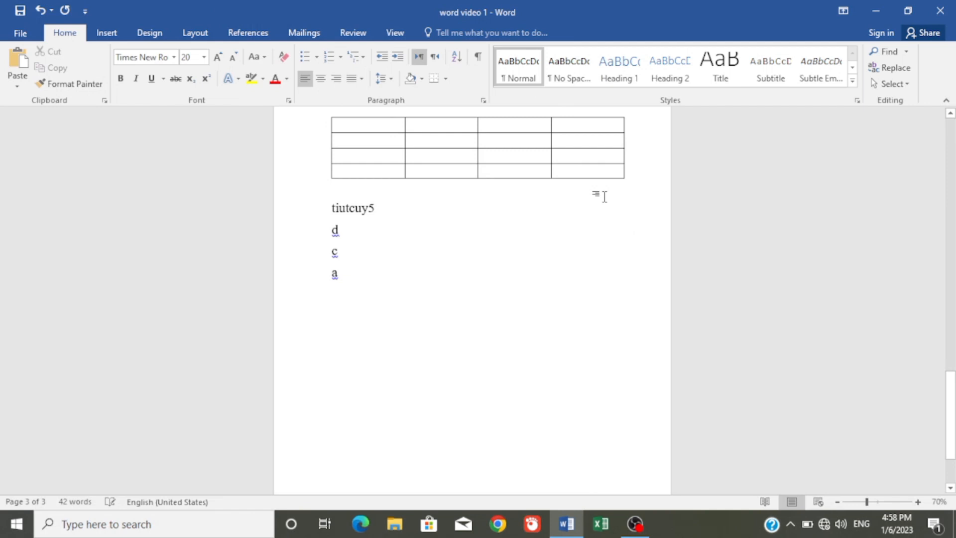
key(Return)
key(Return)
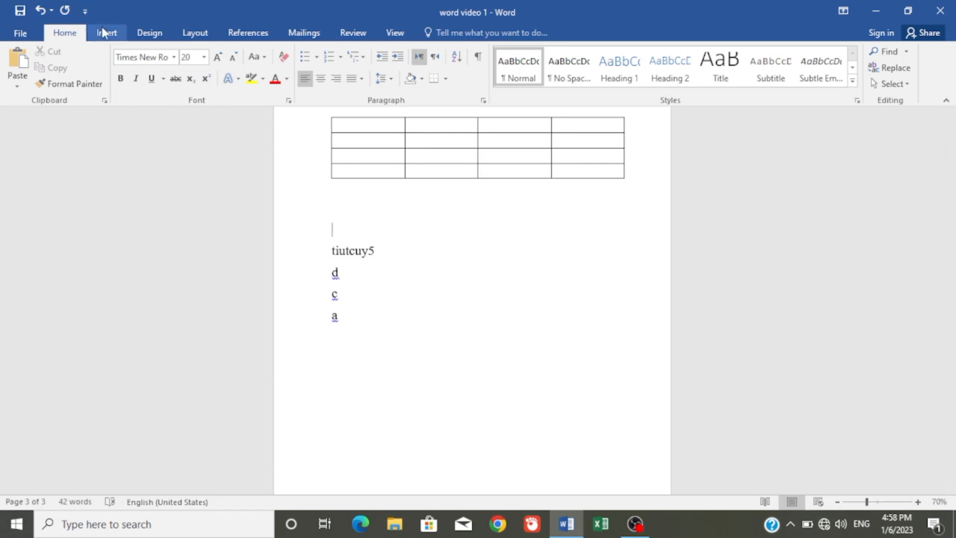
click(102, 30)
click(91, 80)
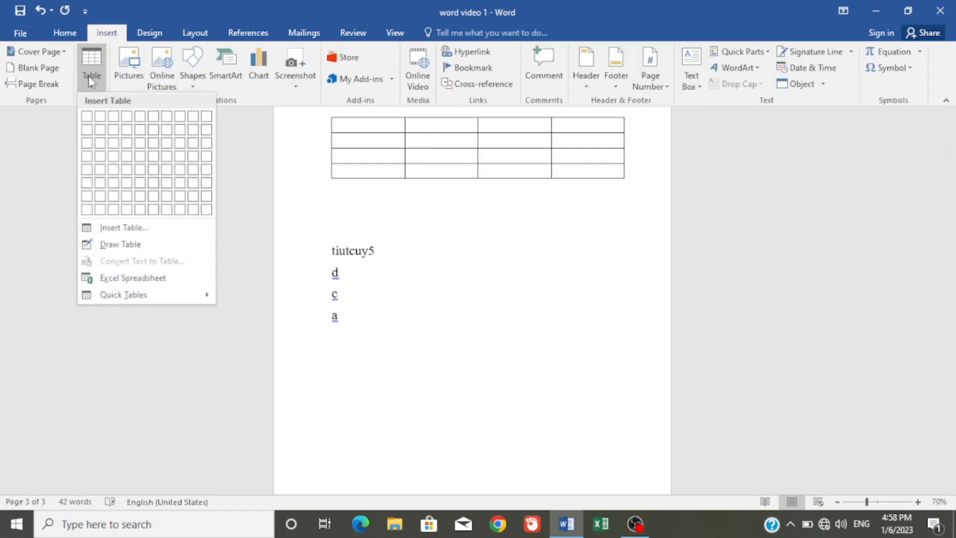
click(98, 230)
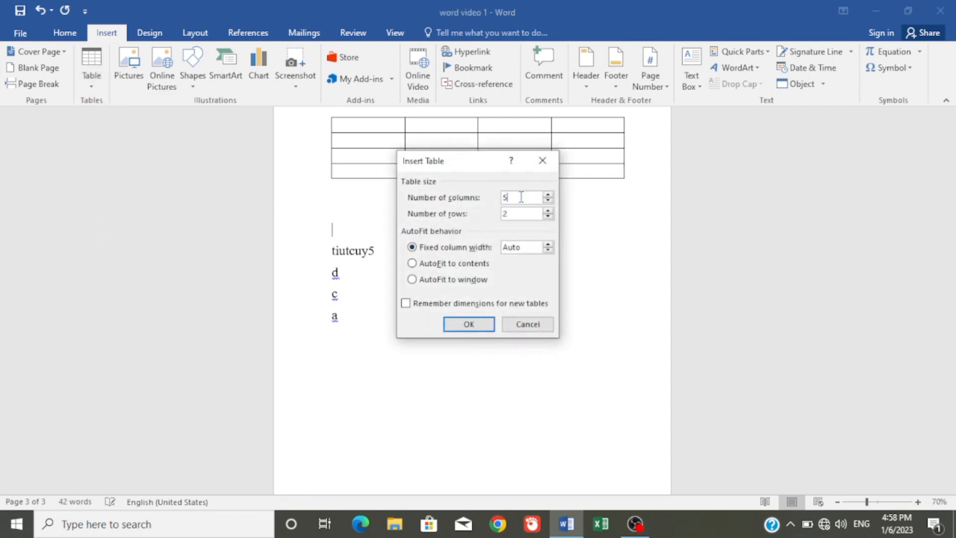
key(BackSpace)
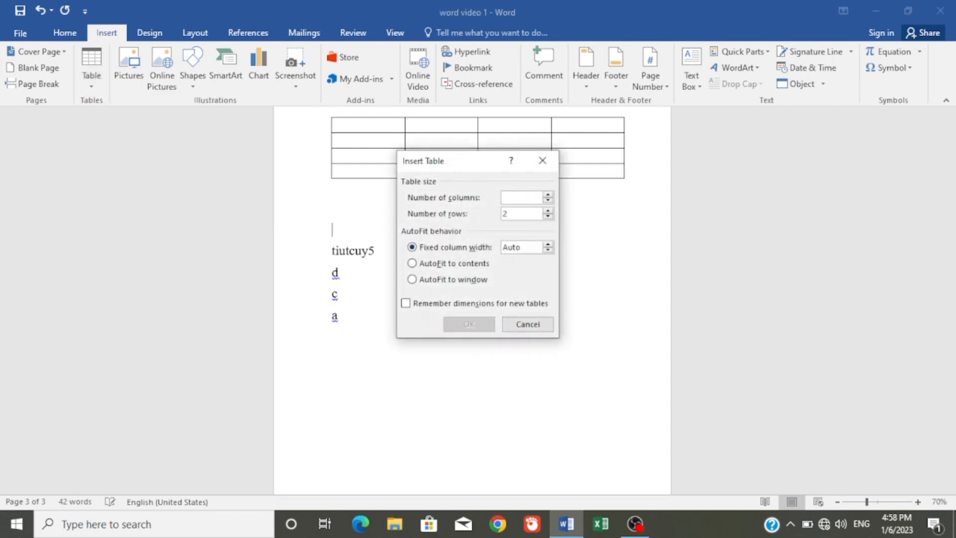
text(12)
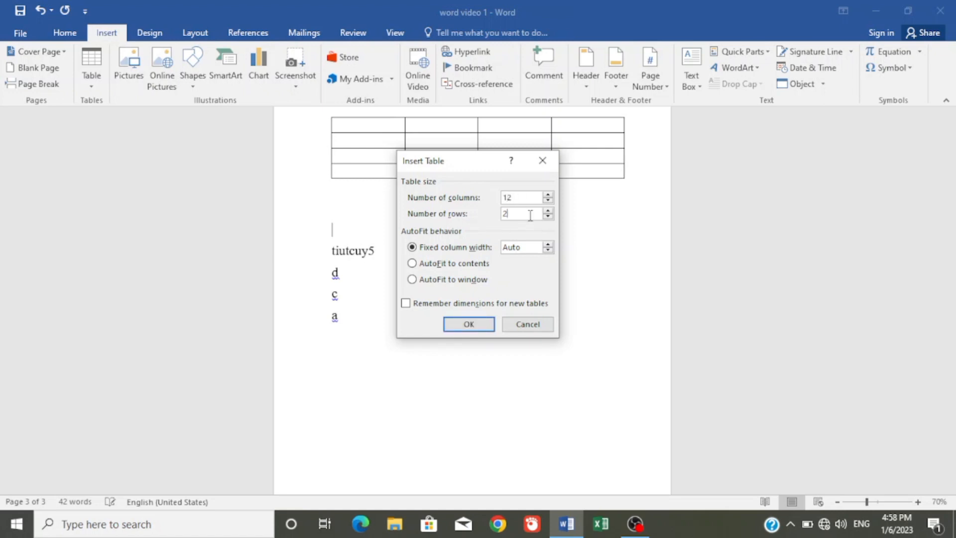
key(BackSpace)
text(5)
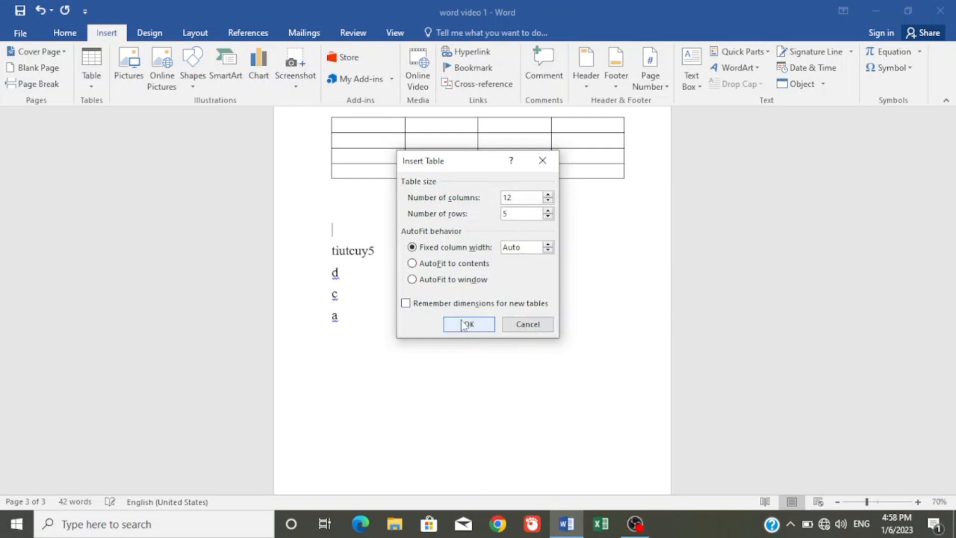
click(475, 324)
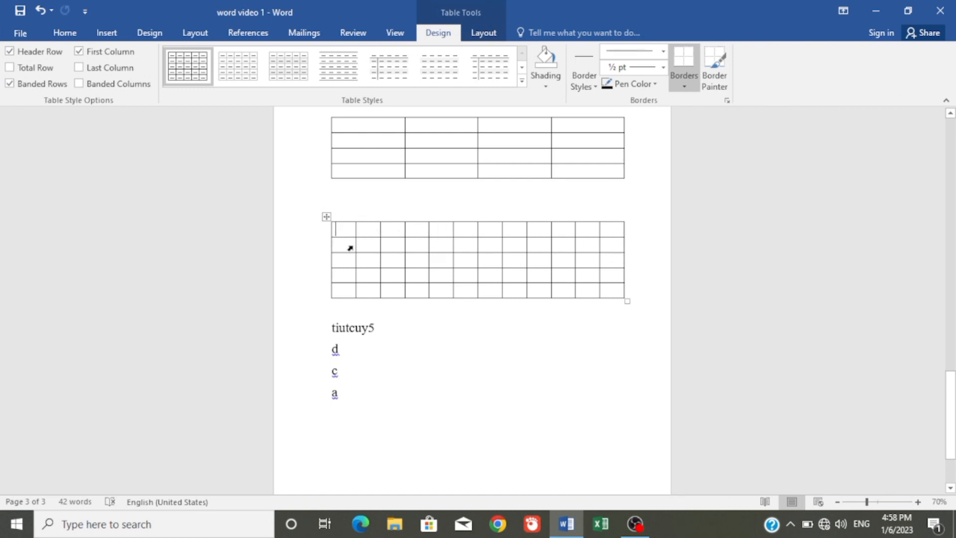
- Select the first column and the second row of the 12-column table in turn, and clear the selection
click(343, 219)
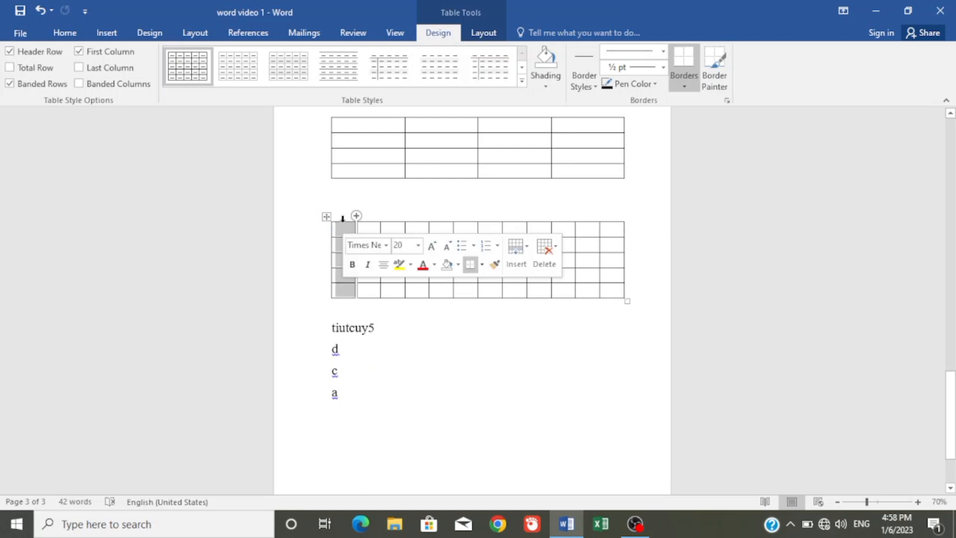
click(330, 247)
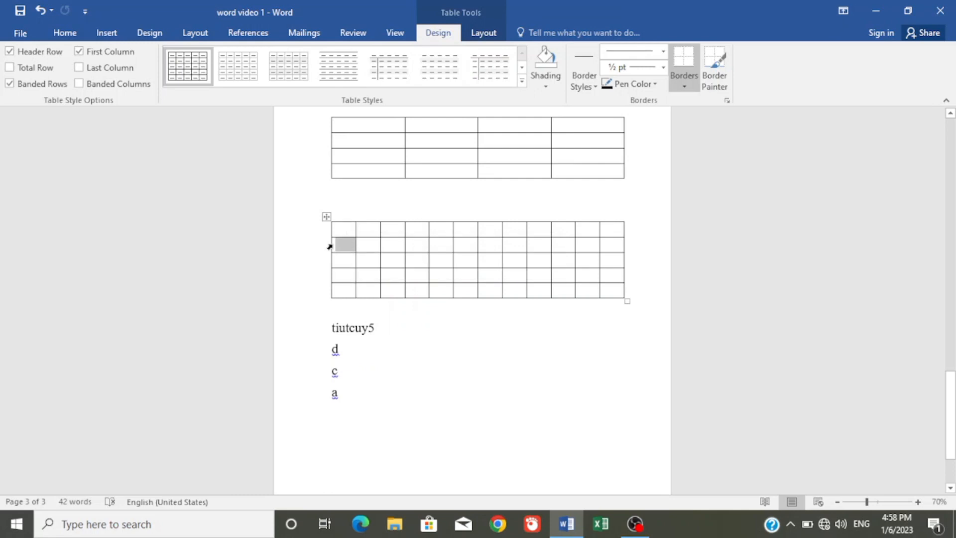
double_click(330, 247)
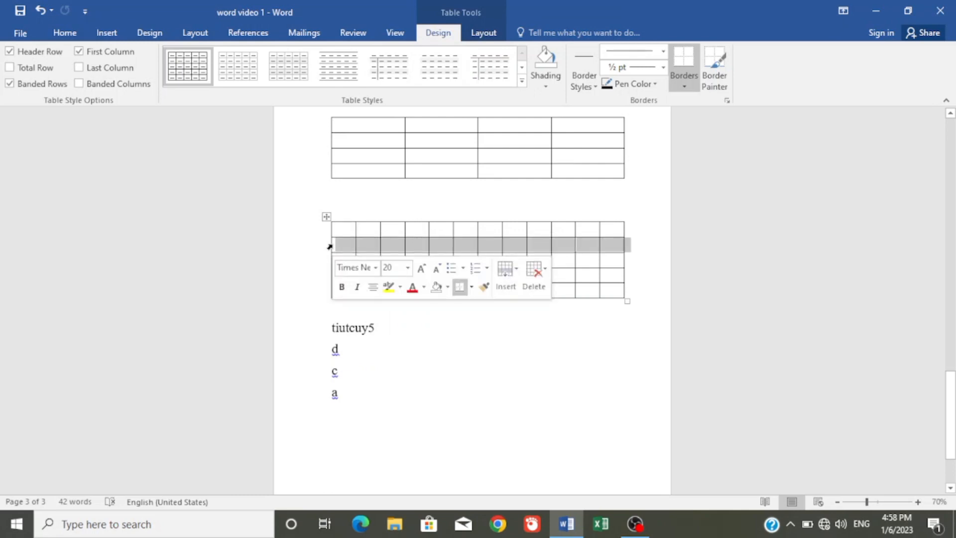
click(349, 215)
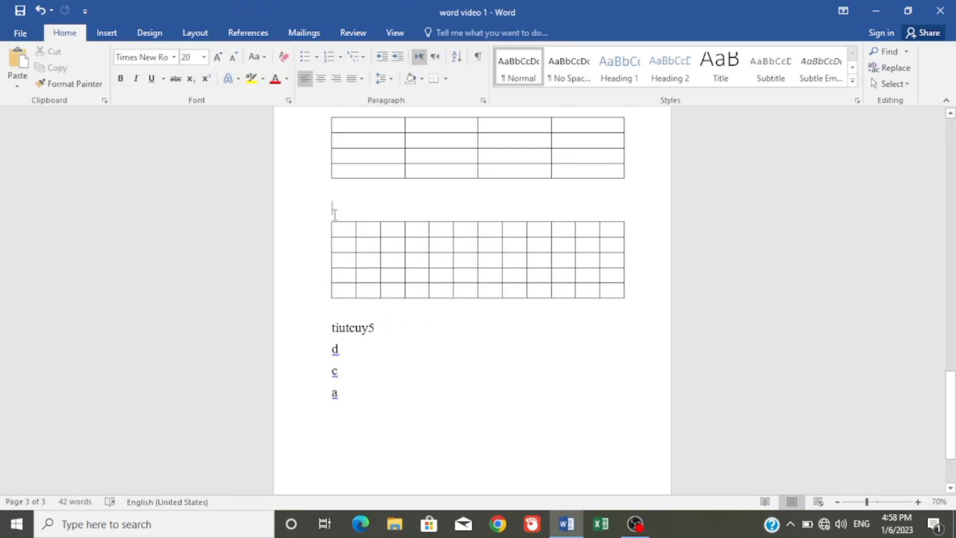
- Move the 12-column table slightly up and to the left of its original place, selecting the whole table in between
mouse_move(326, 215)
mouse_down()
mouse_move(346, 194)
mouse_move(308, 173)
mouse_move(296, 247)
mouse_move(312, 293)
mouse_move(334, 190)
mouse_move(318, 285)
mouse_move(423, 203)
mouse_move(326, 212)
mouse_move(327, 199)
mouse_move(314, 201)
mouse_up()
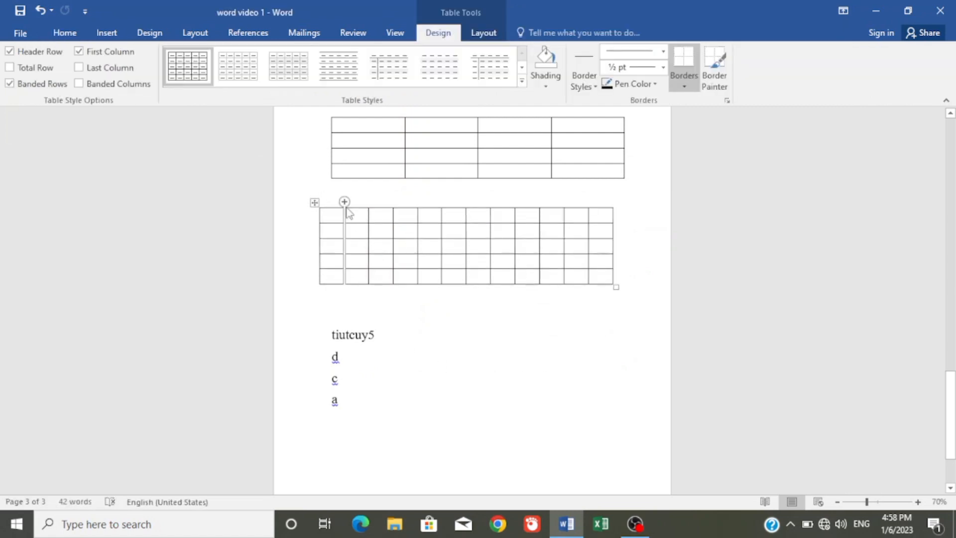
click(314, 202)
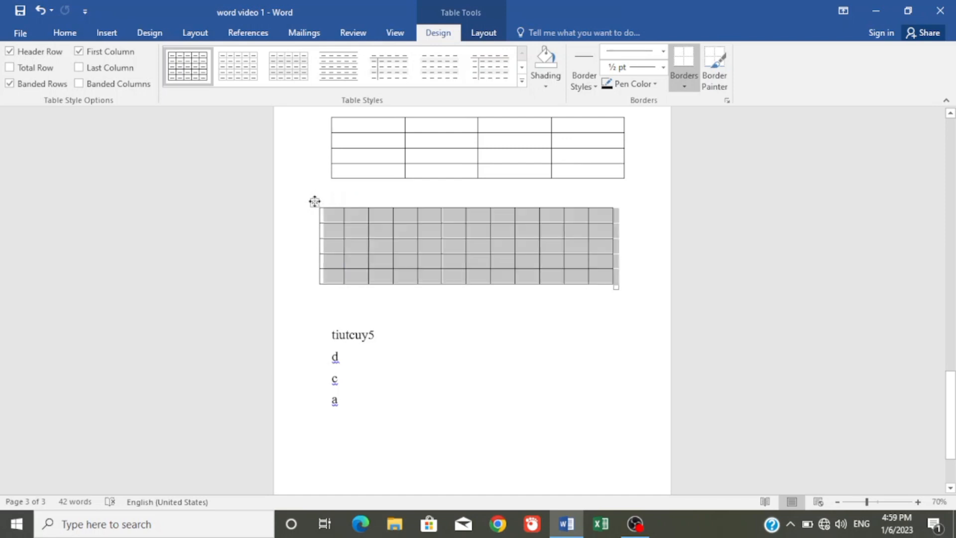
mouse_move(314, 202)
mouse_down()
mouse_move(367, 331)
mouse_move(315, 306)
mouse_move(344, 192)
mouse_move(336, 186)
mouse_move(337, 262)
mouse_move(326, 148)
mouse_move(301, 203)
mouse_move(318, 192)
mouse_move(324, 200)
mouse_up()
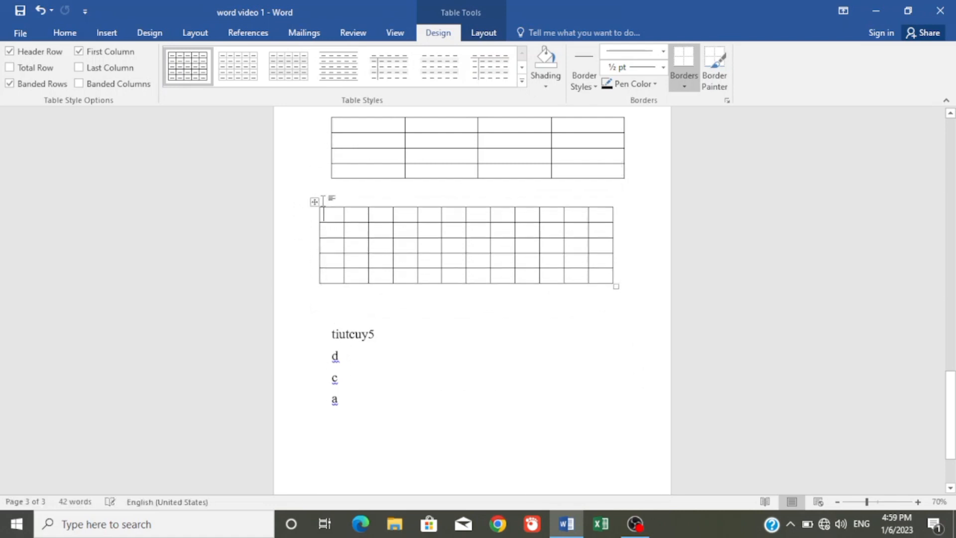
- Draw a freehand single-cell table about 0.97" wide and 1.57" high below the 12-column table, beside the "tiutcuy5" text
click(92, 36)
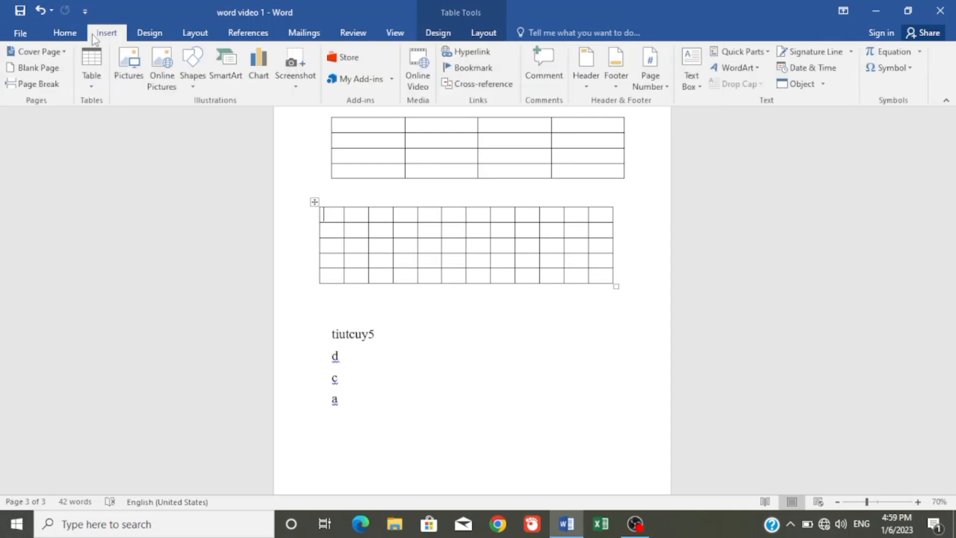
click(90, 87)
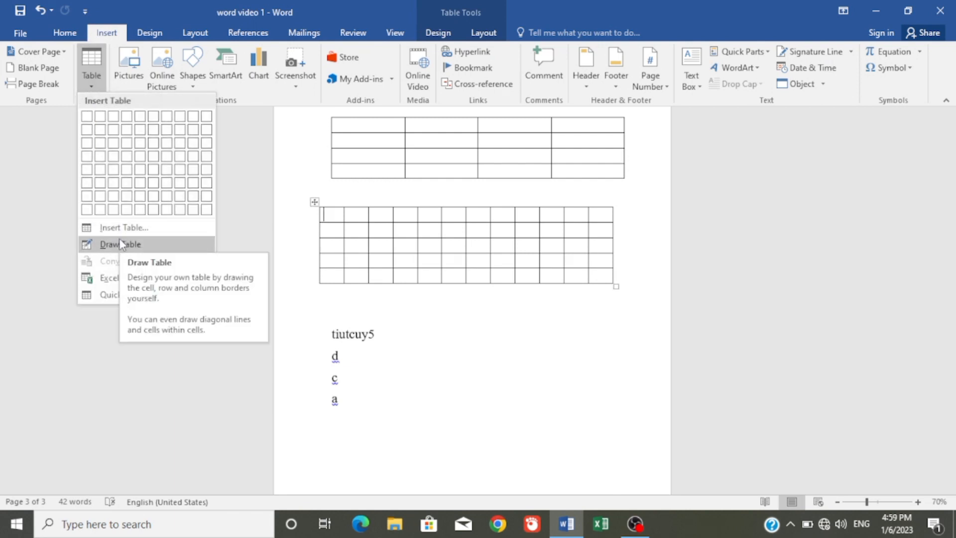
click(119, 244)
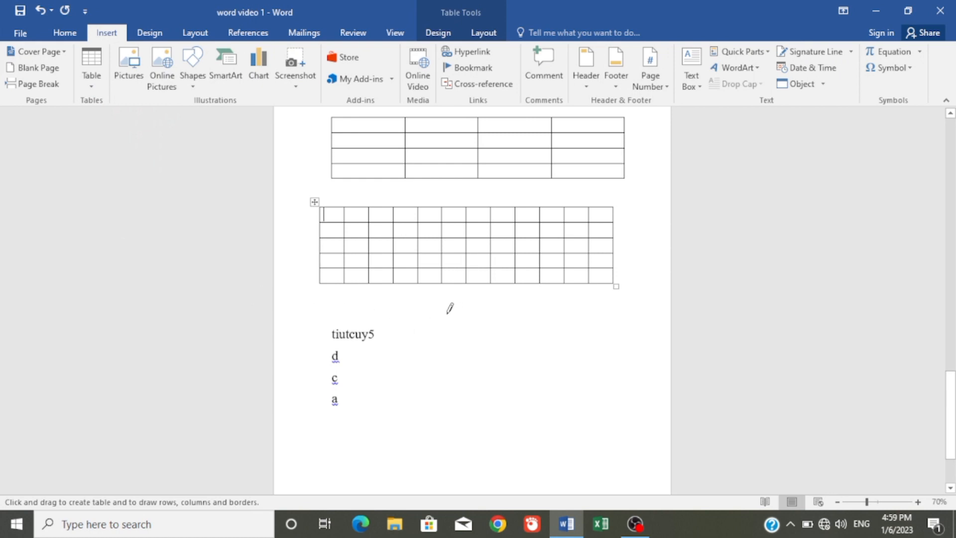
mouse_move(446, 314)
mouse_down()
mouse_move(444, 401)
mouse_move(491, 391)
mouse_move(517, 450)
mouse_move(493, 386)
mouse_up()
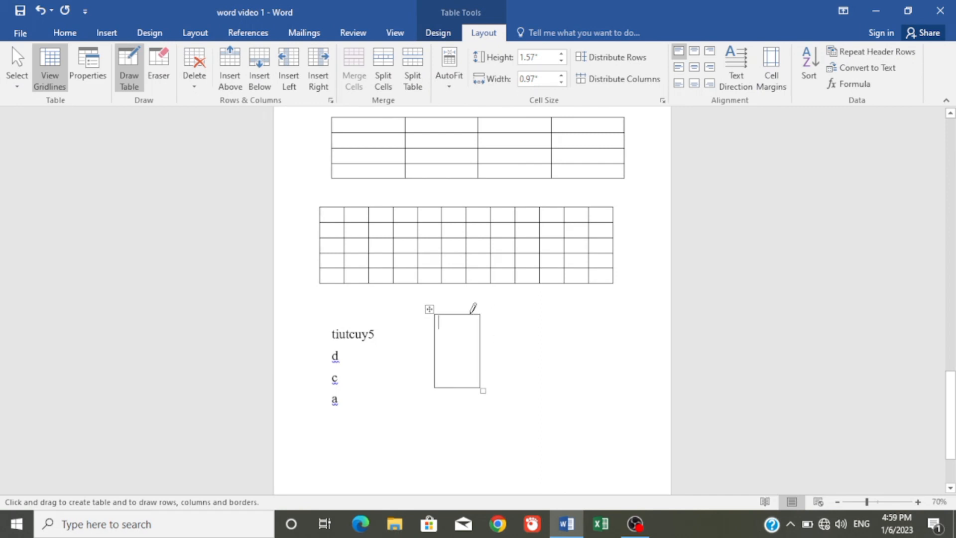
- Divide the hand-drawn table into smaller cells with vertical and horizontal lines, and turn off table drawing
drag(457, 319, 453, 395)
mouse_move(437, 353)
mouse_down()
mouse_move(481, 353)
mouse_move(454, 337)
mouse_up()
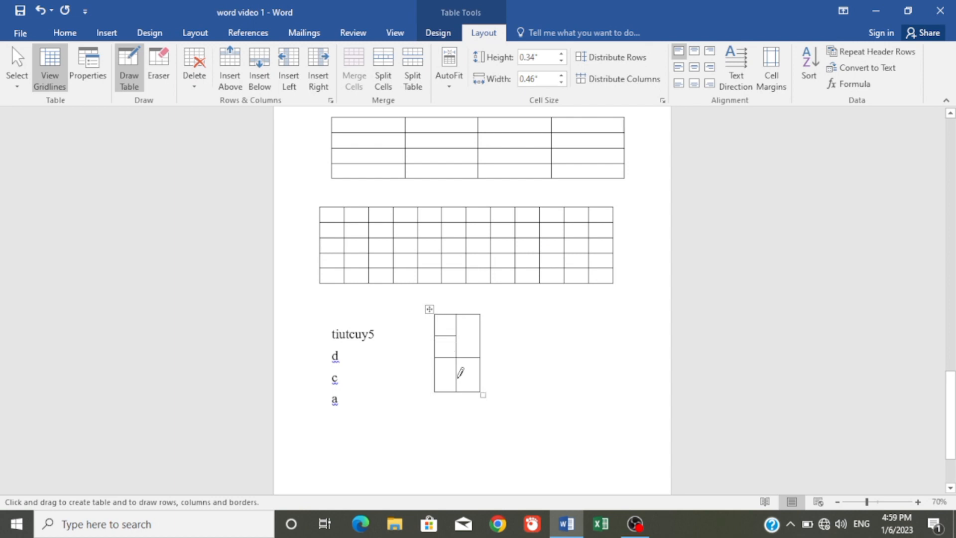
drag(457, 378, 480, 379)
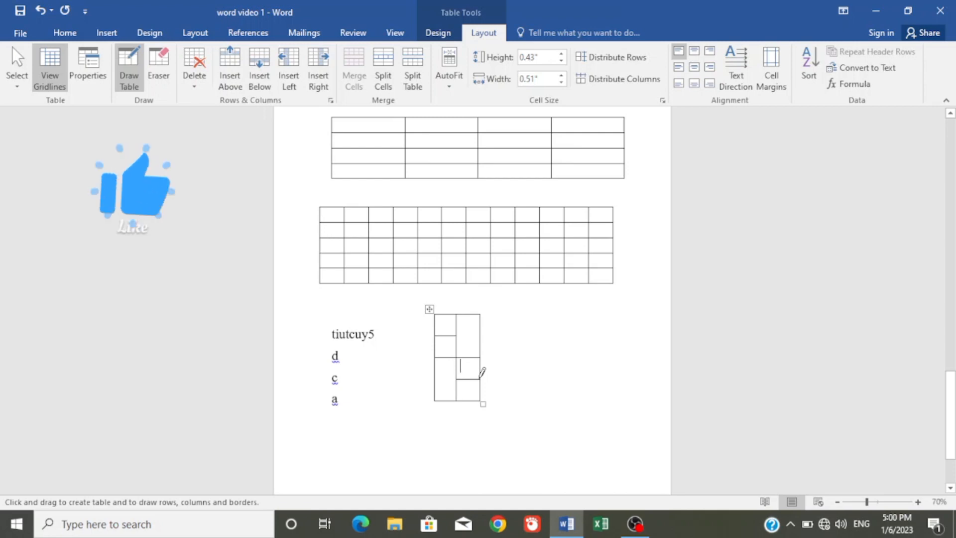
mouse_move(467, 337)
mouse_down()
mouse_move(493, 336)
mouse_move(474, 338)
mouse_up()
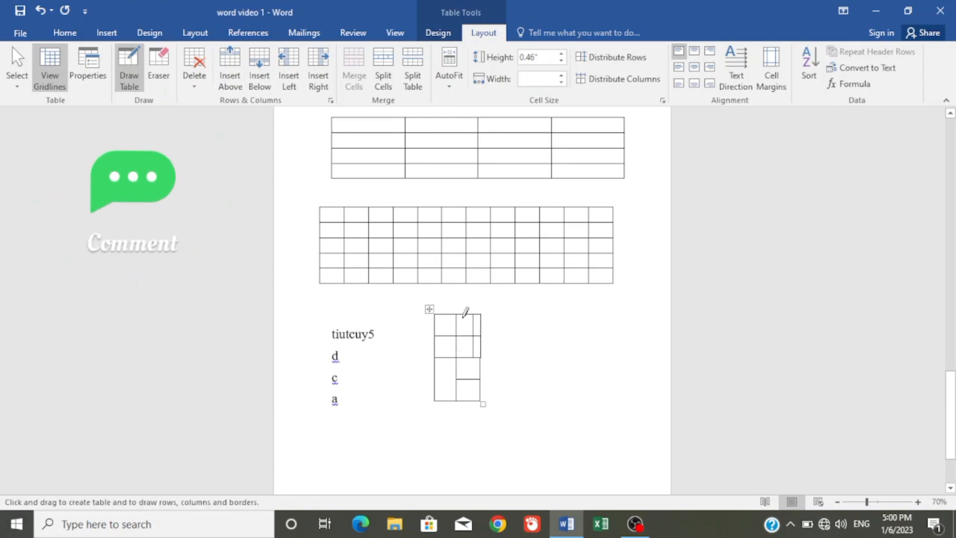
drag(475, 325, 482, 322)
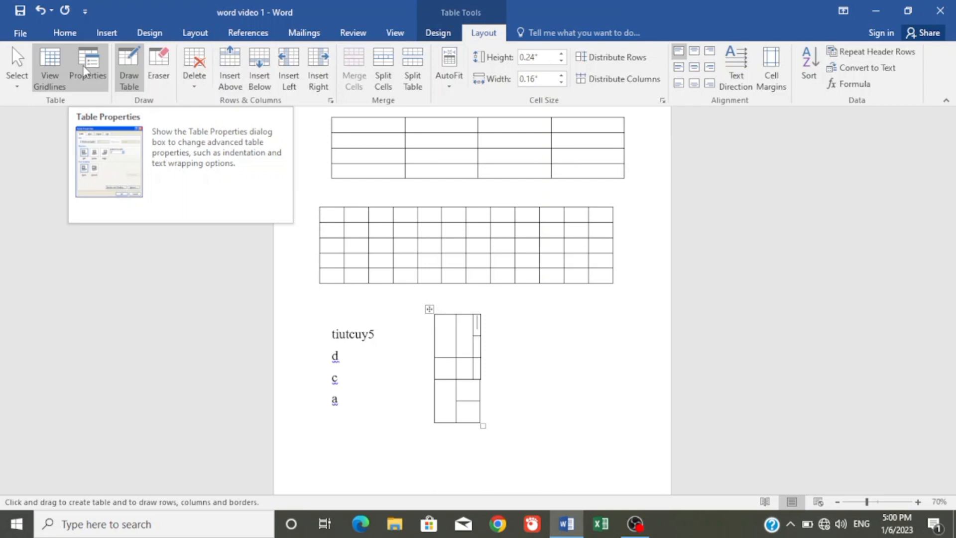
click(445, 32)
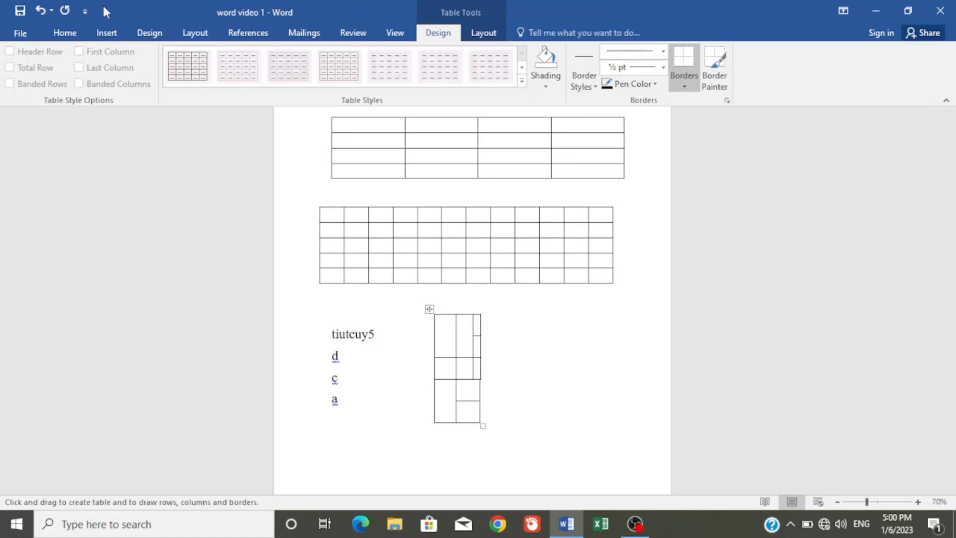
click(106, 33)
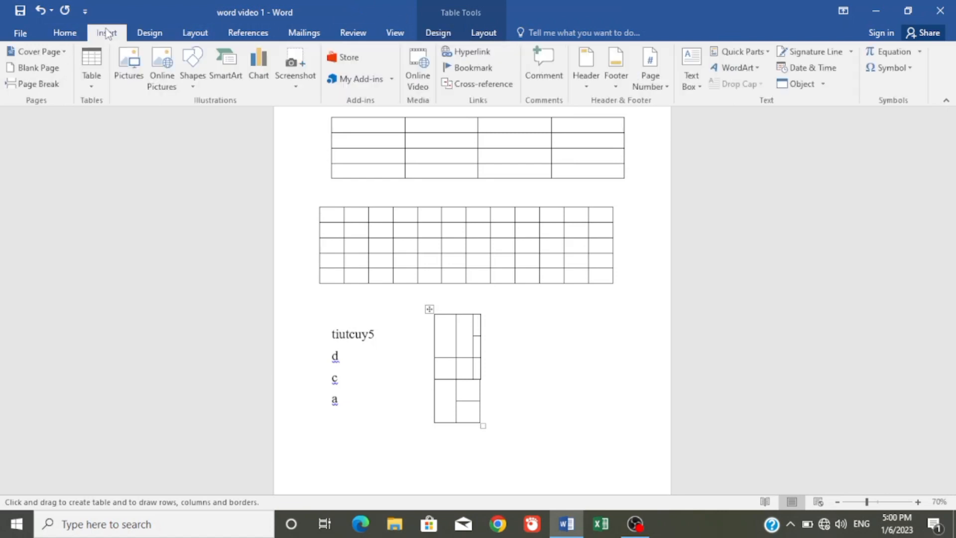
click(91, 87)
click(113, 245)
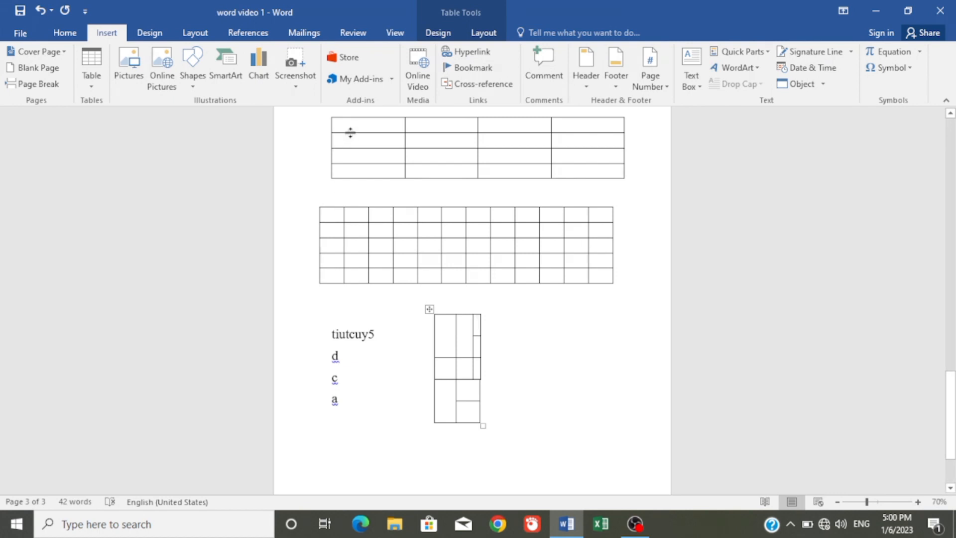
- Select the whole 4-column table, show its table design options, and clear the selection
click(325, 112)
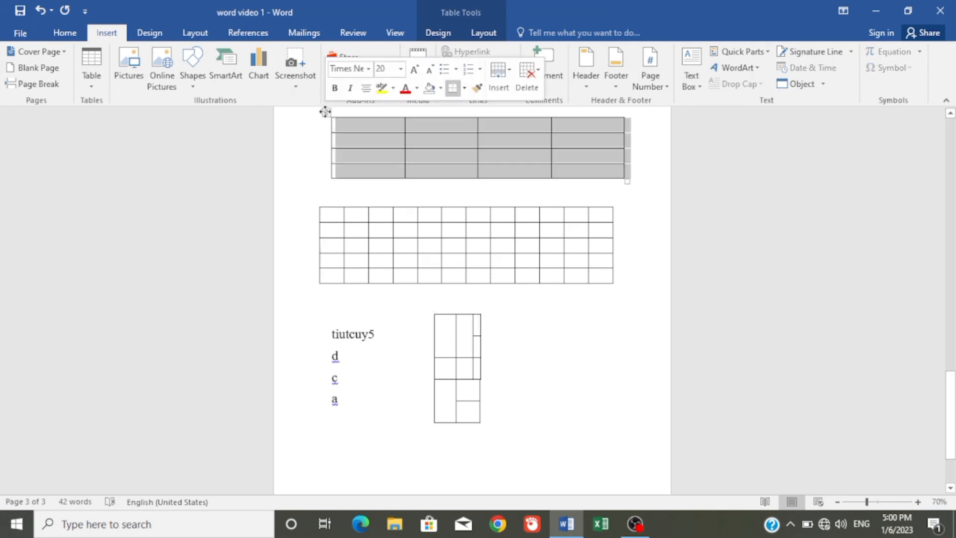
click(454, 34)
click(488, 112)
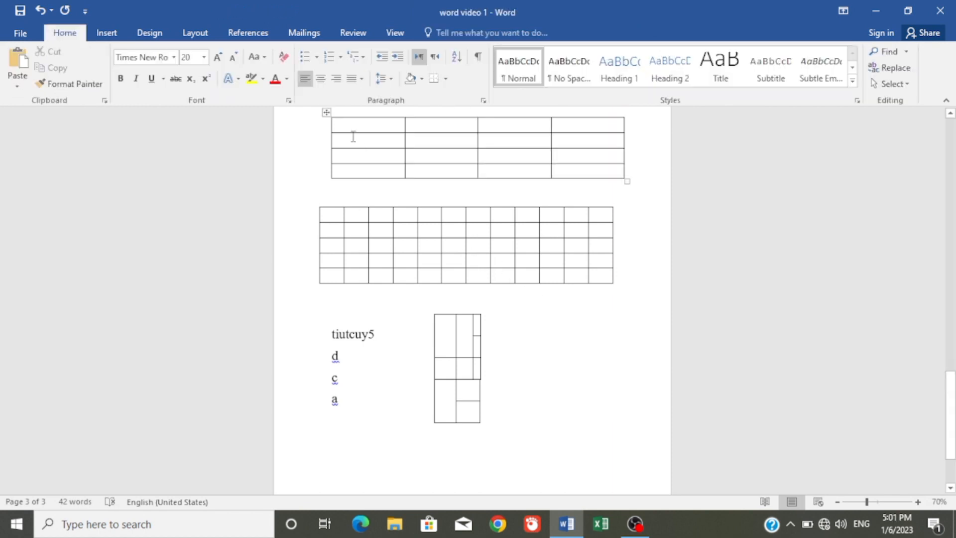
- Fill the first row of the 4-column table with the headings "Student name", "f. name", "Age" and "marks"
click(349, 124)
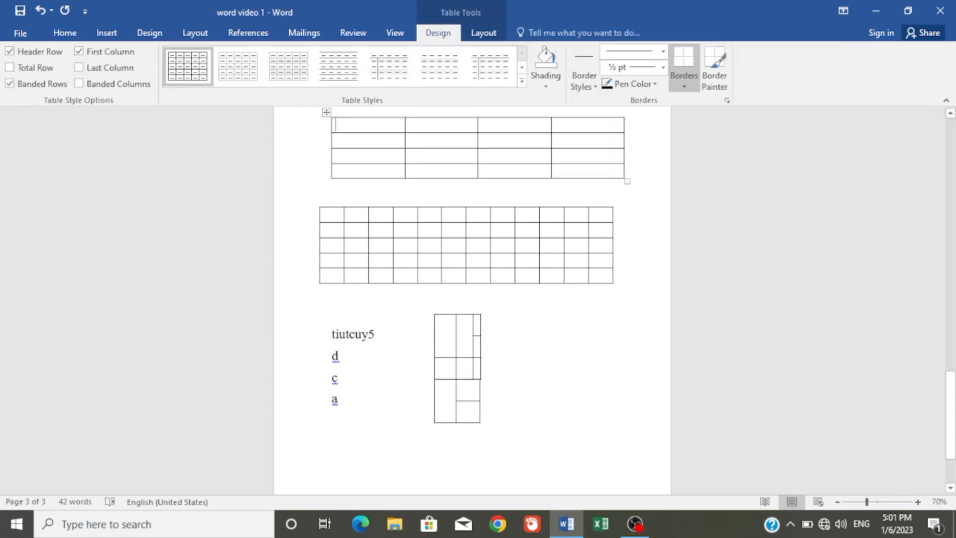
text(stu)
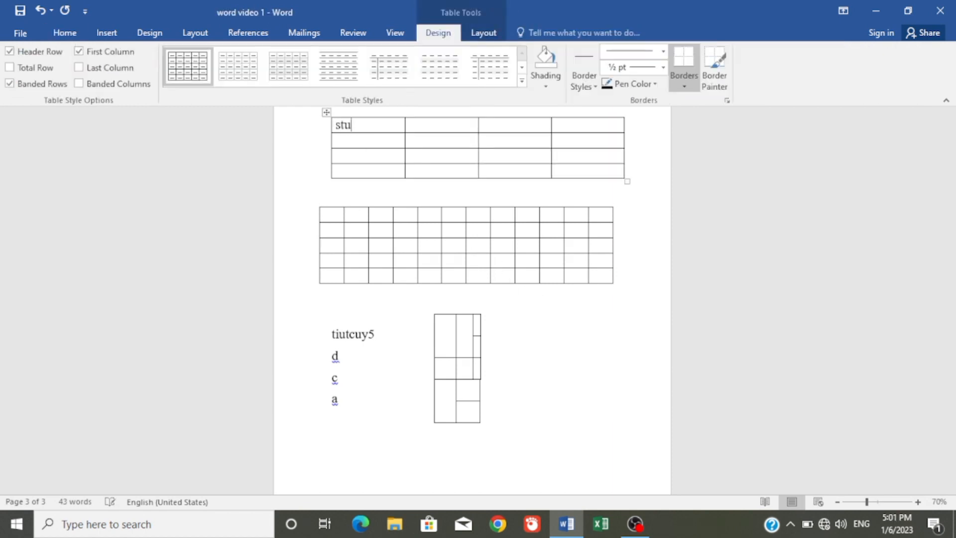
text(dent nam)
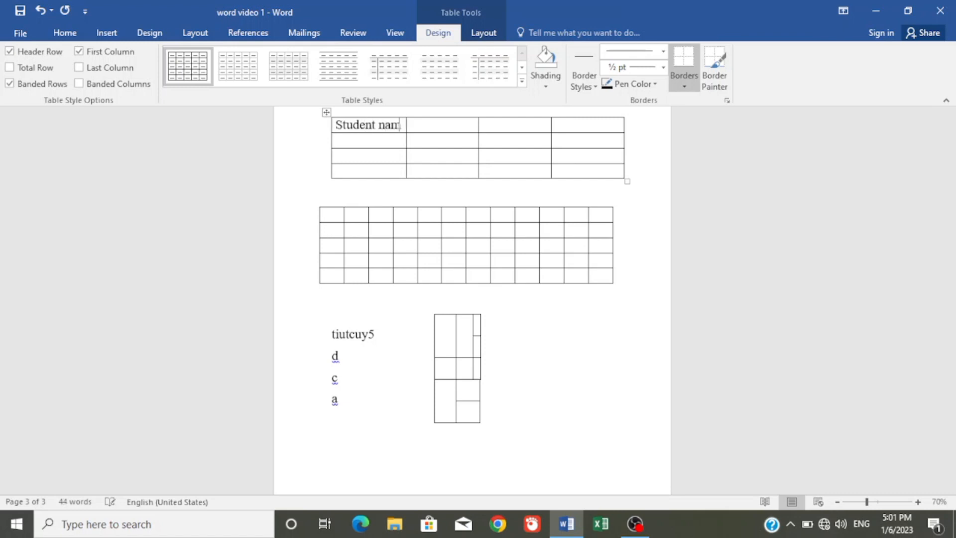
text(e)
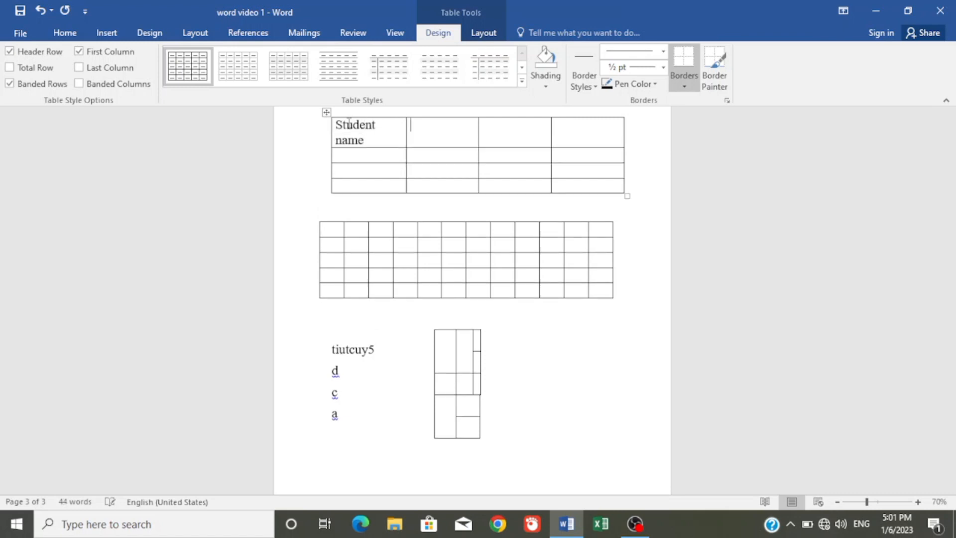
key(Tab)
text(f. name)
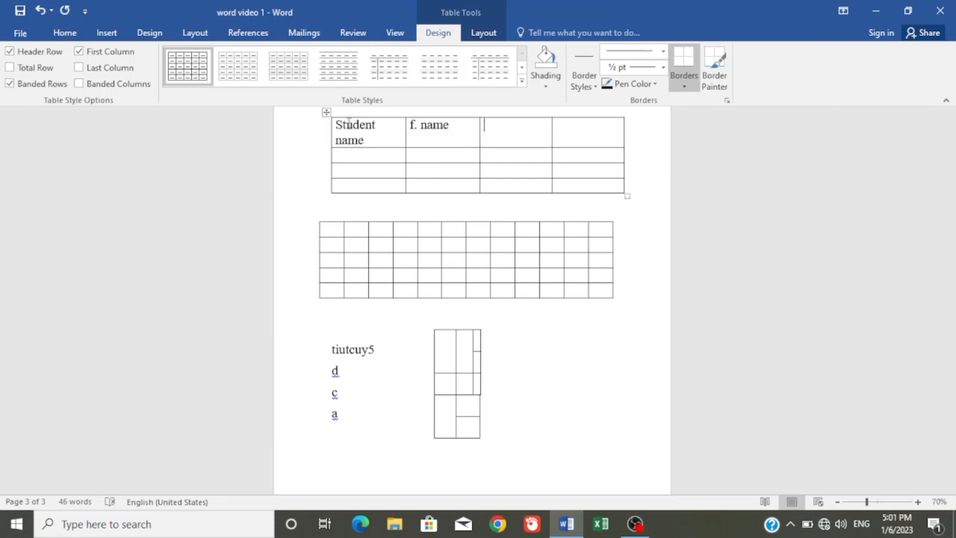
text(age)
key(Tab)
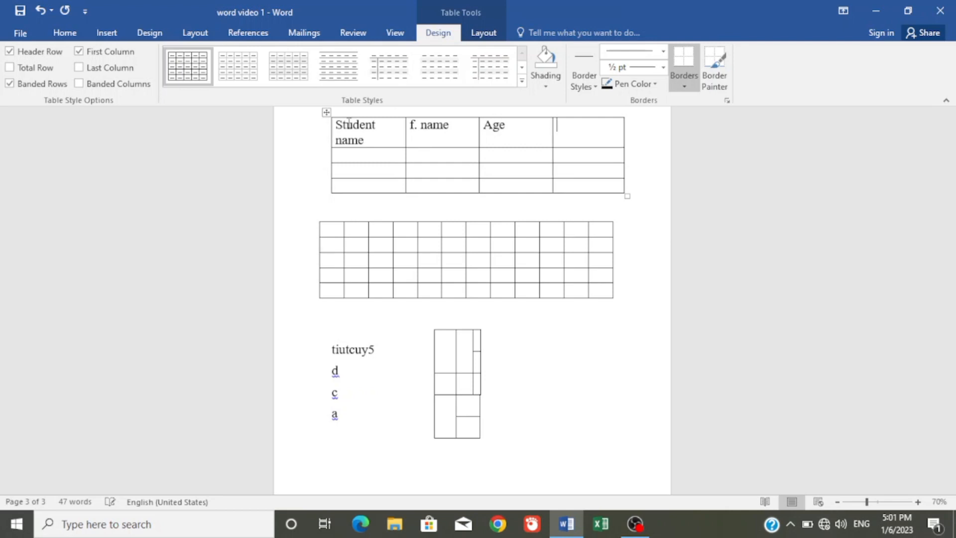
text(marks)
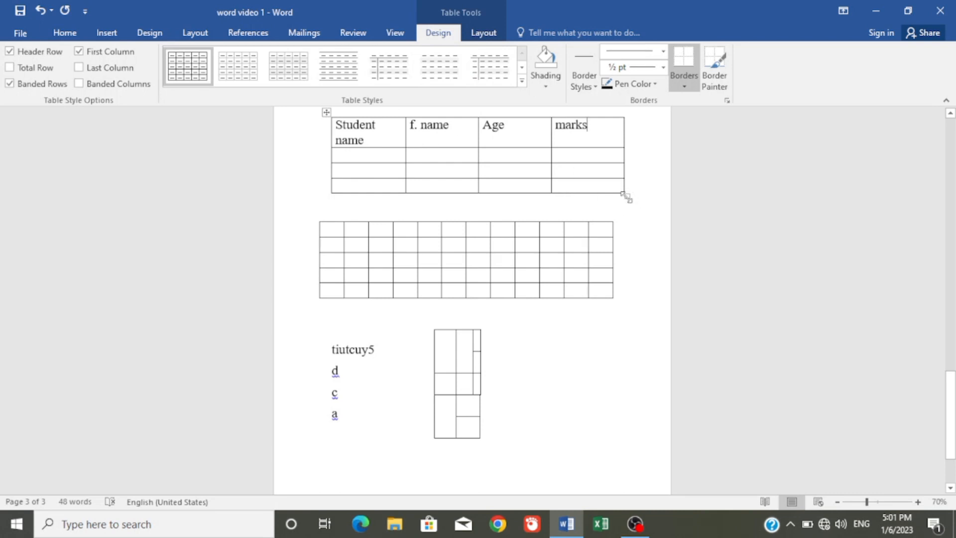
- Enlarge the 4-column table, reducing its individual row heights and widening the "Student name" and "f. name" columns
drag(626, 196, 632, 276)
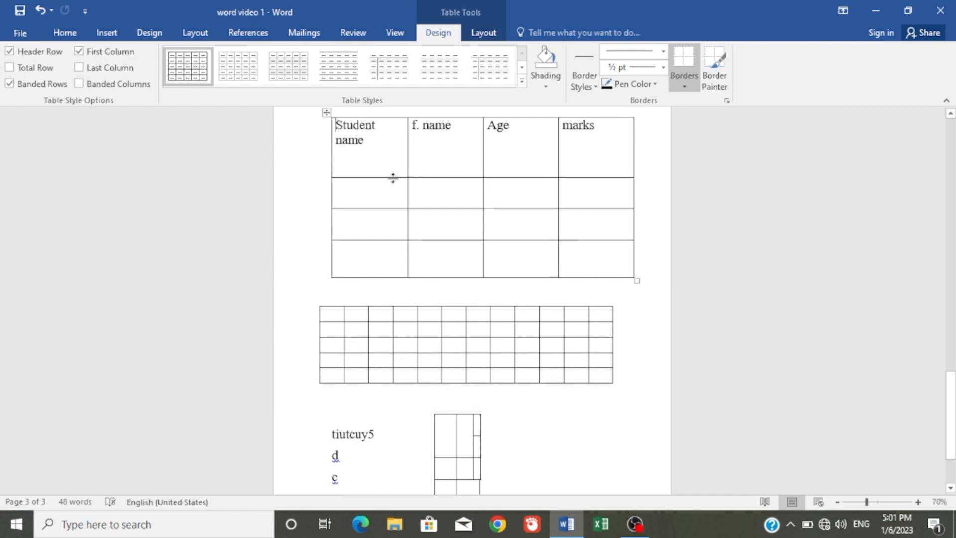
drag(393, 178, 389, 149)
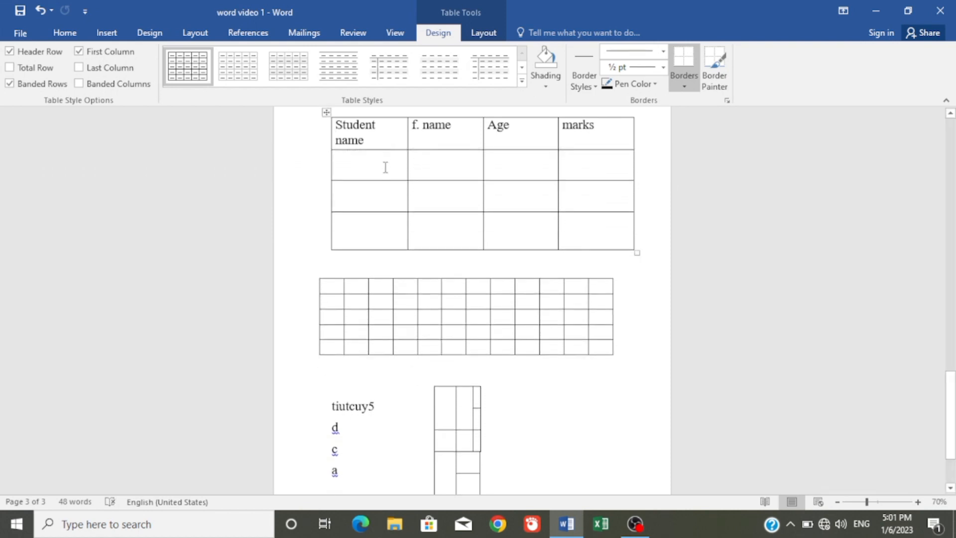
mouse_move(379, 182)
mouse_down()
mouse_move(370, 215)
mouse_move(365, 167)
mouse_move(363, 175)
mouse_up()
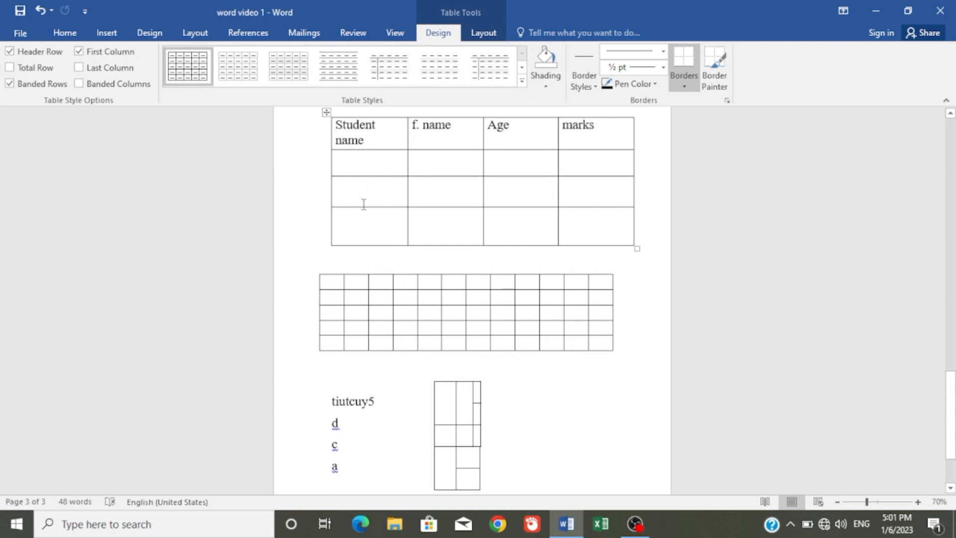
mouse_move(365, 206)
mouse_down()
mouse_move(365, 189)
mouse_move(371, 205)
mouse_up()
drag(369, 243, 369, 223)
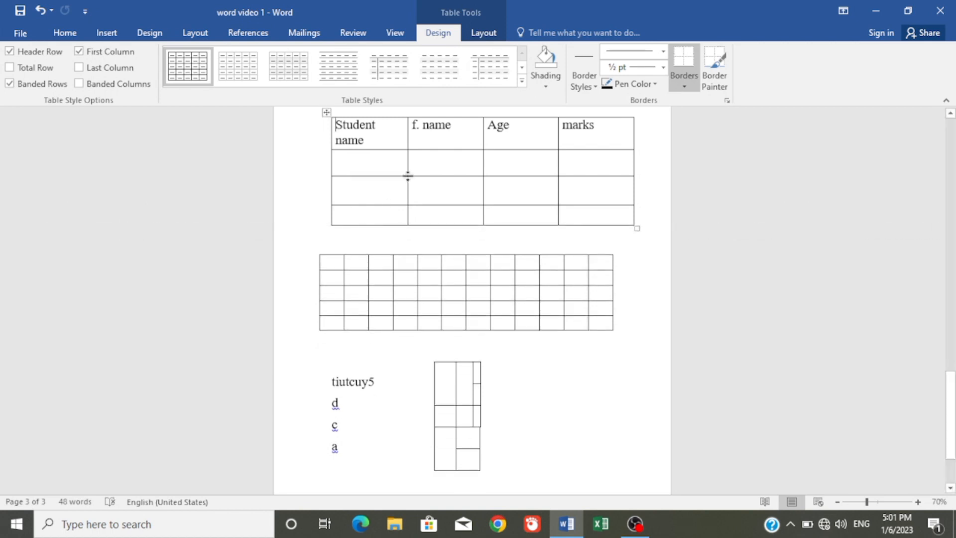
mouse_move(407, 171)
mouse_down()
mouse_move(451, 164)
mouse_move(416, 158)
mouse_up()
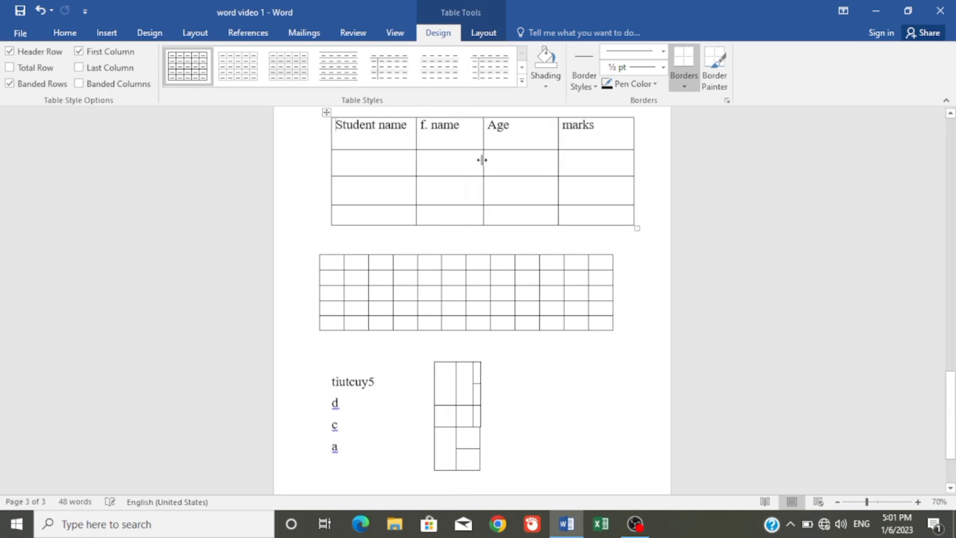
drag(483, 159, 581, 160)
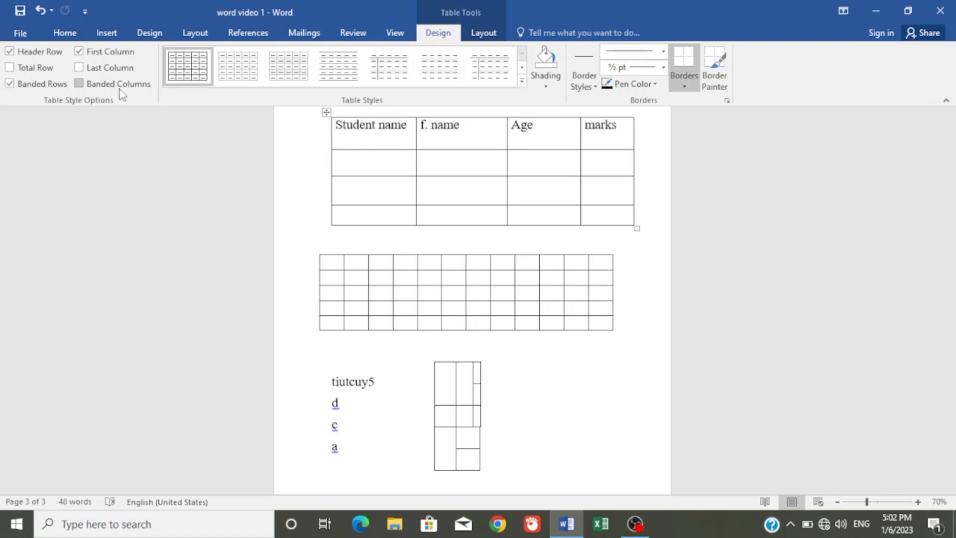
- Apply the black grid table style with grey banded rows to the 4-column table, and preview shading colors for the "Student name" cell
click(522, 80)
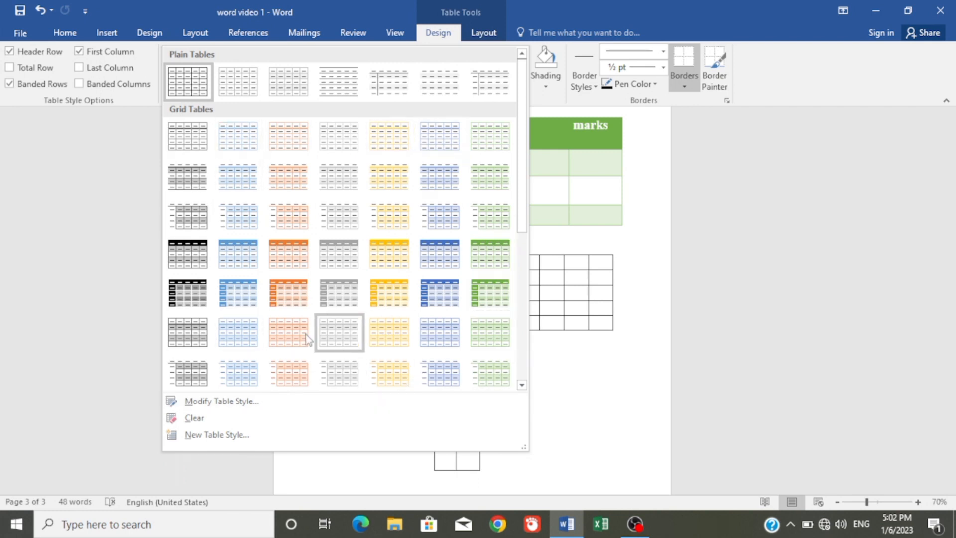
click(176, 291)
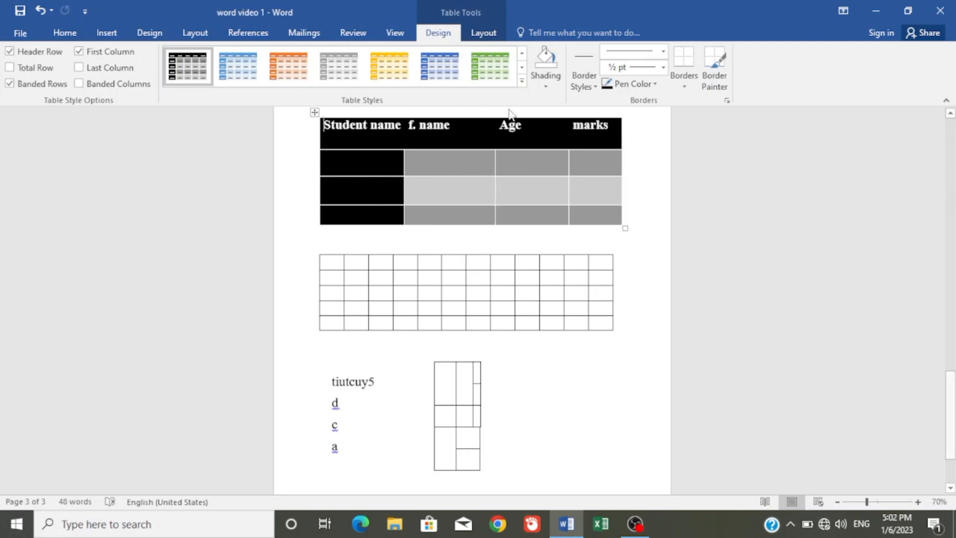
click(546, 90)
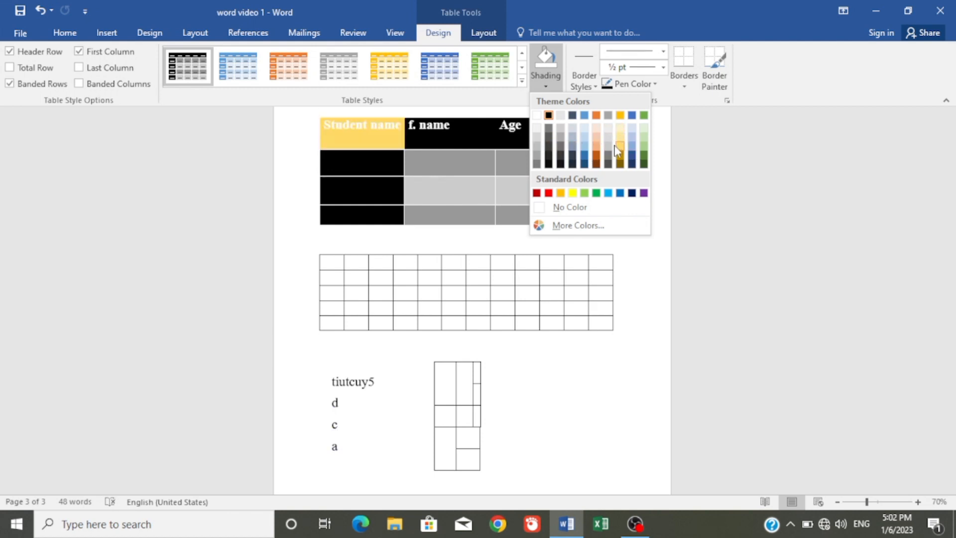
click(582, 90)
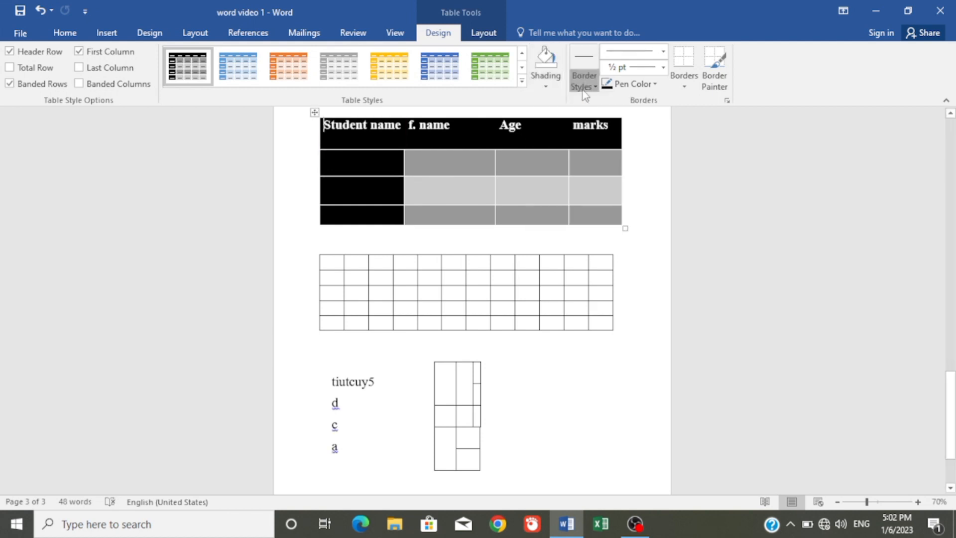
- Paint the 4-column table's three inner vertical borders and the line below its header row with the blue double-line ½ pt border style
click(584, 92)
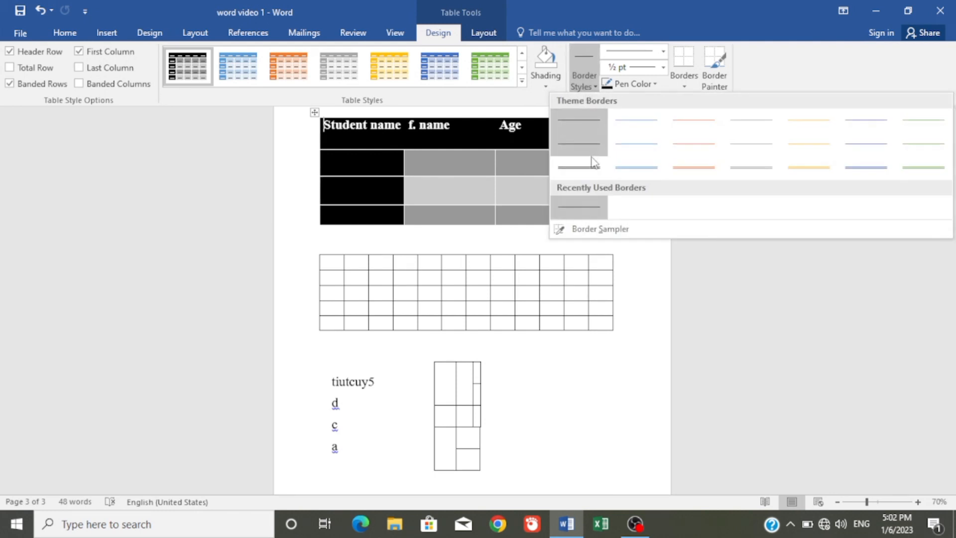
click(622, 165)
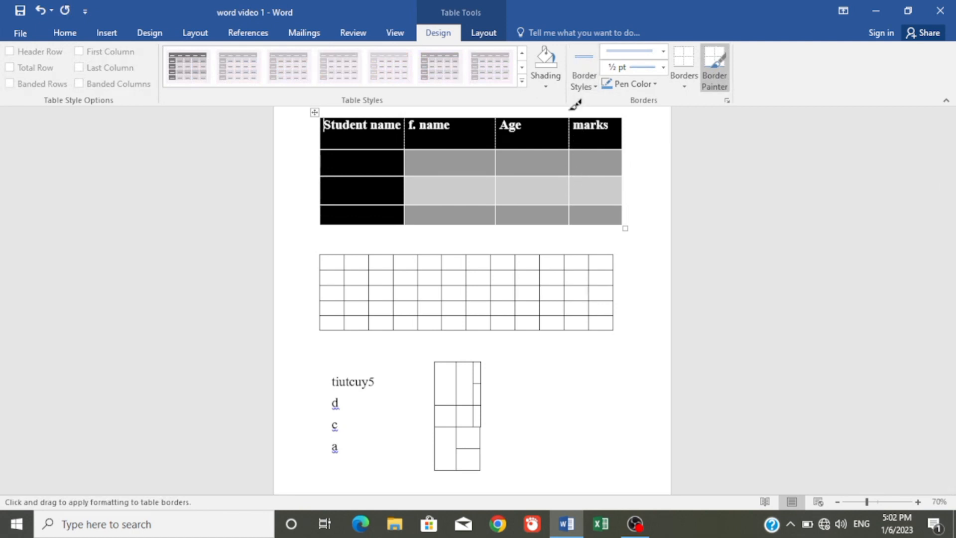
drag(572, 120, 575, 215)
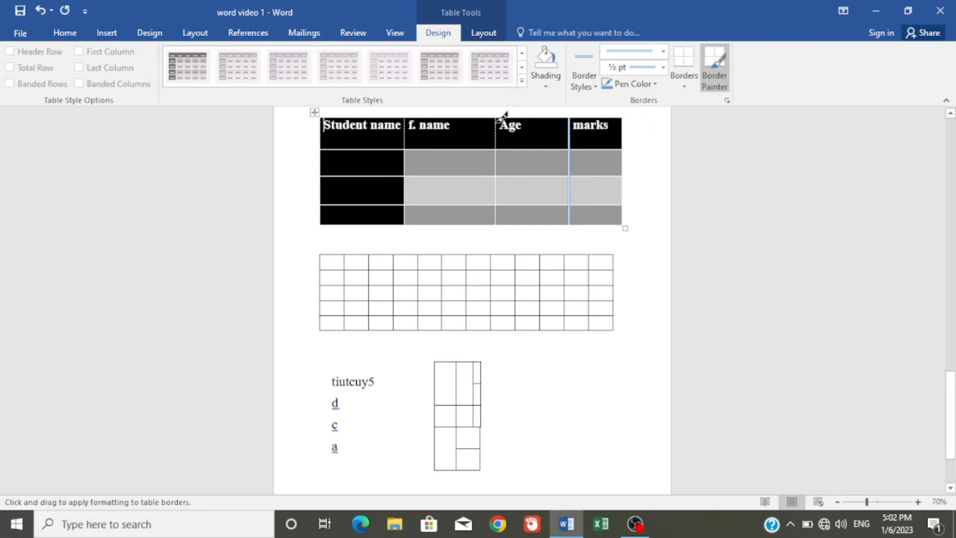
drag(499, 117, 497, 215)
mouse_move(412, 112)
mouse_down()
mouse_move(410, 260)
mouse_move(408, 250)
mouse_up()
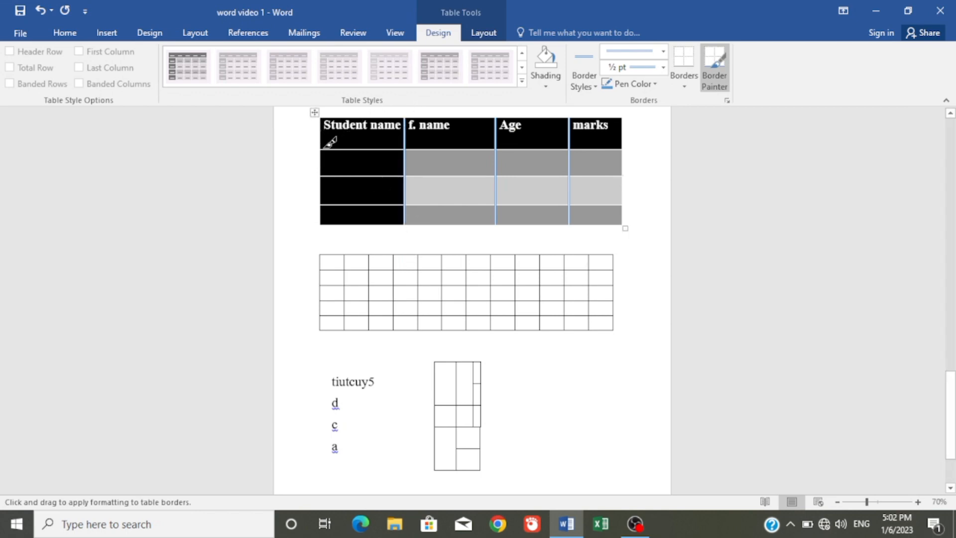
mouse_move(322, 147)
mouse_down()
mouse_move(420, 164)
mouse_move(592, 140)
mouse_up()
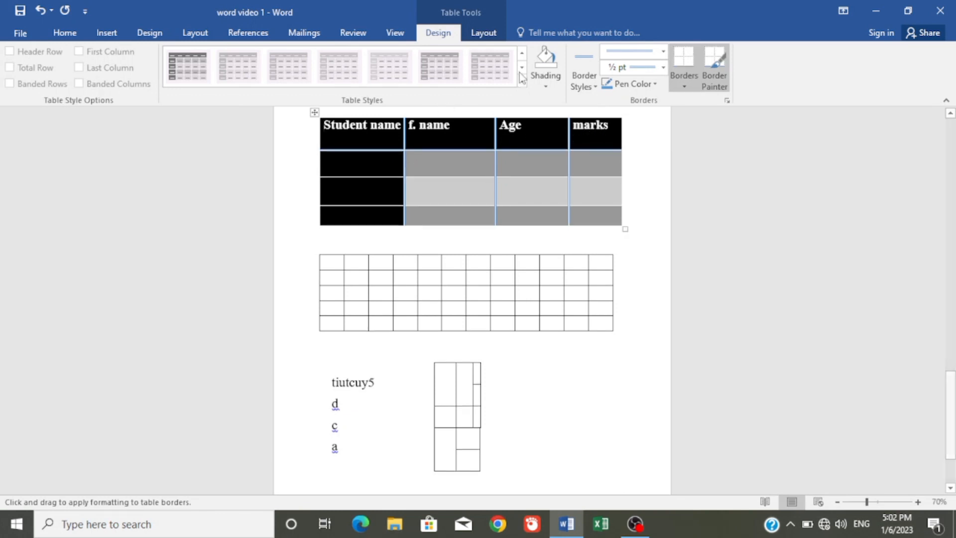
- Set the border painter's style to the black single ½ pt theme border
click(585, 89)
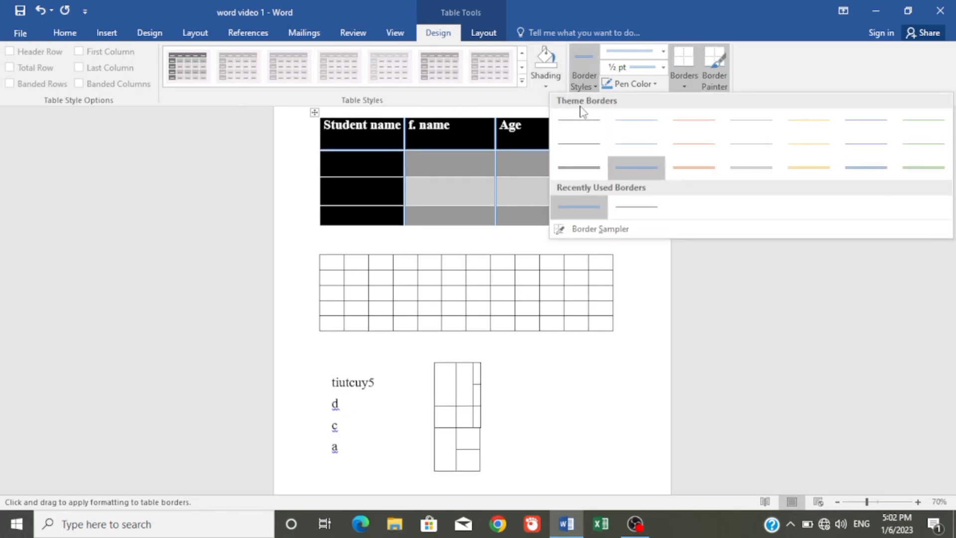
click(578, 143)
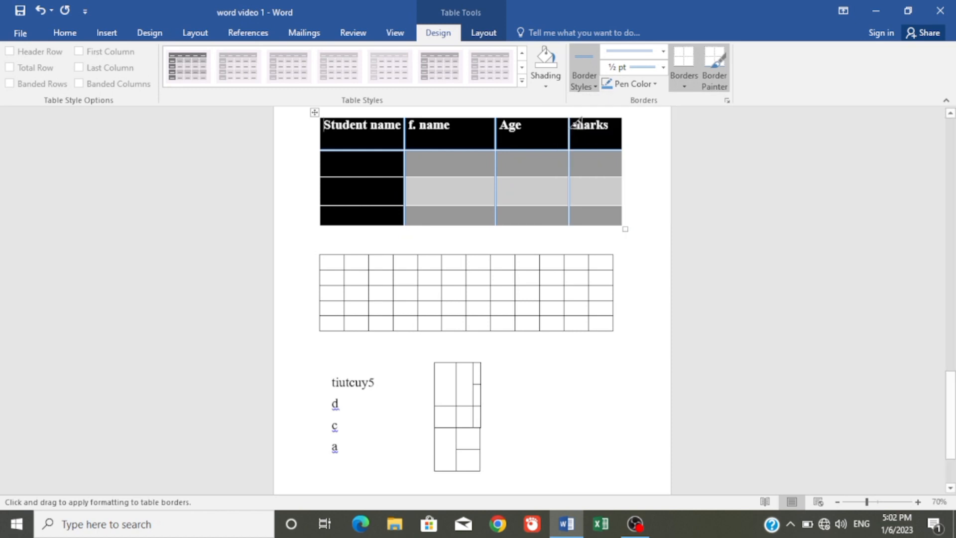
click(587, 87)
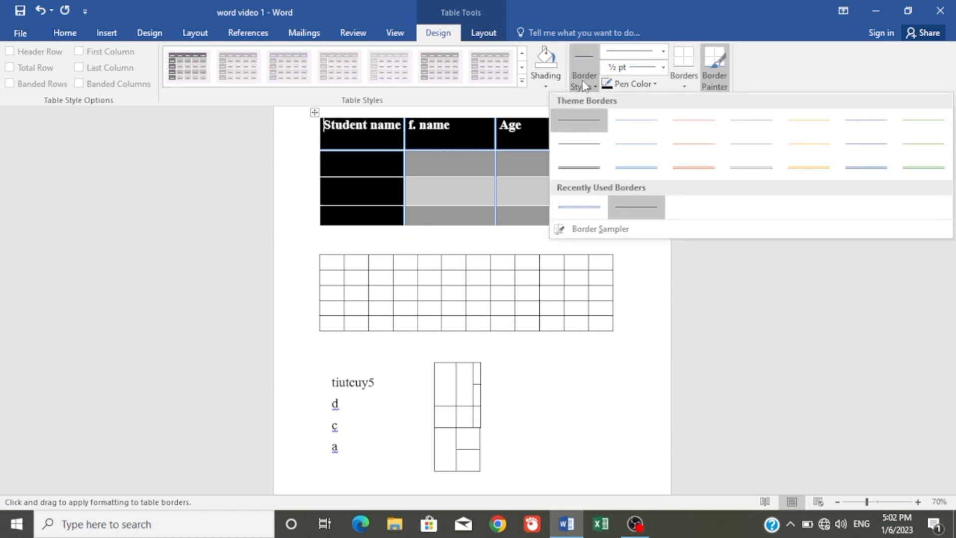
click(581, 119)
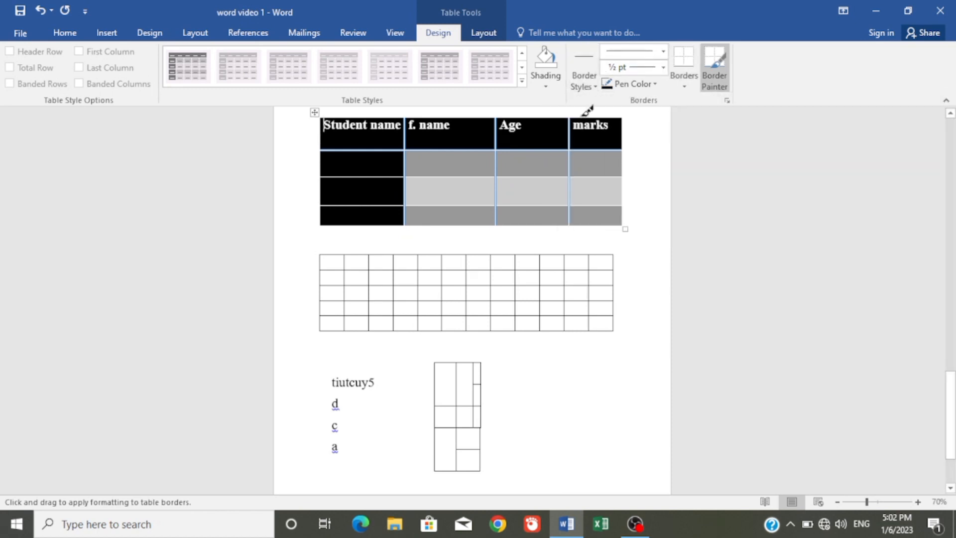
click(662, 51)
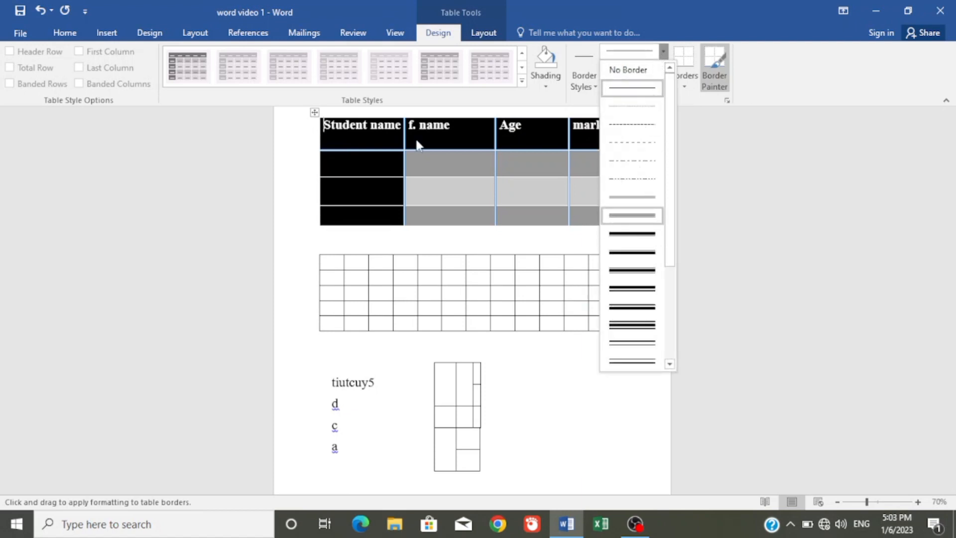
click(318, 111)
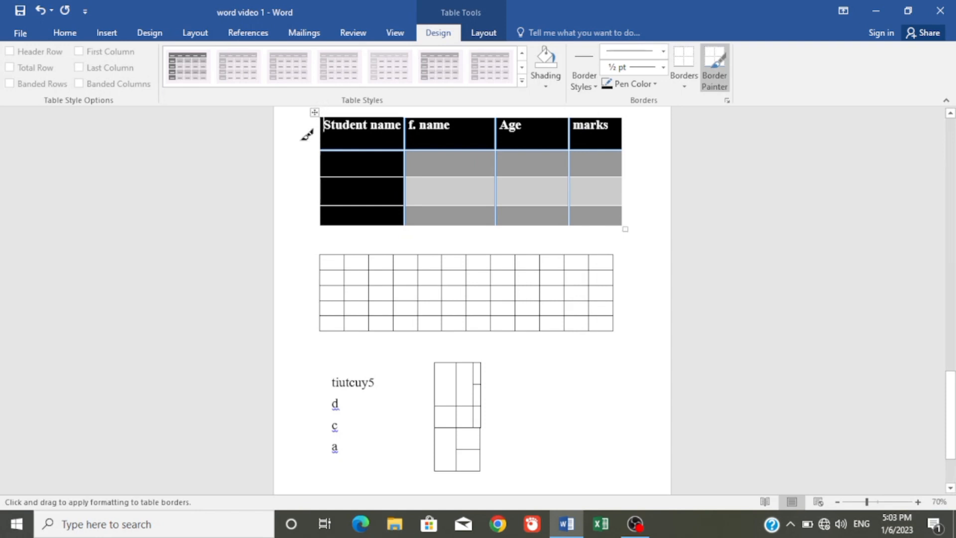
key(Escape)
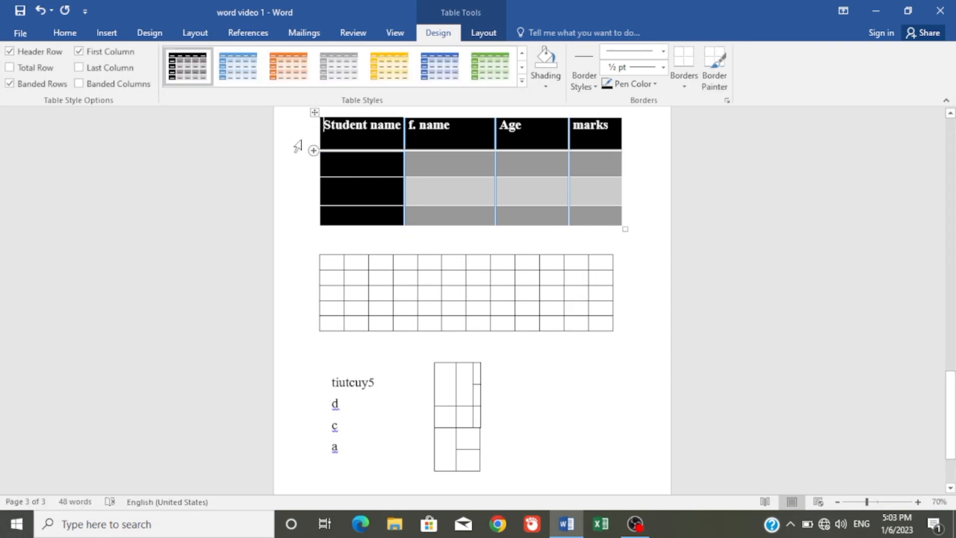
- Paint the 4-column table's outer left border and the 12-column table's top border with the 3 pt thick-thin double-line style
click(315, 113)
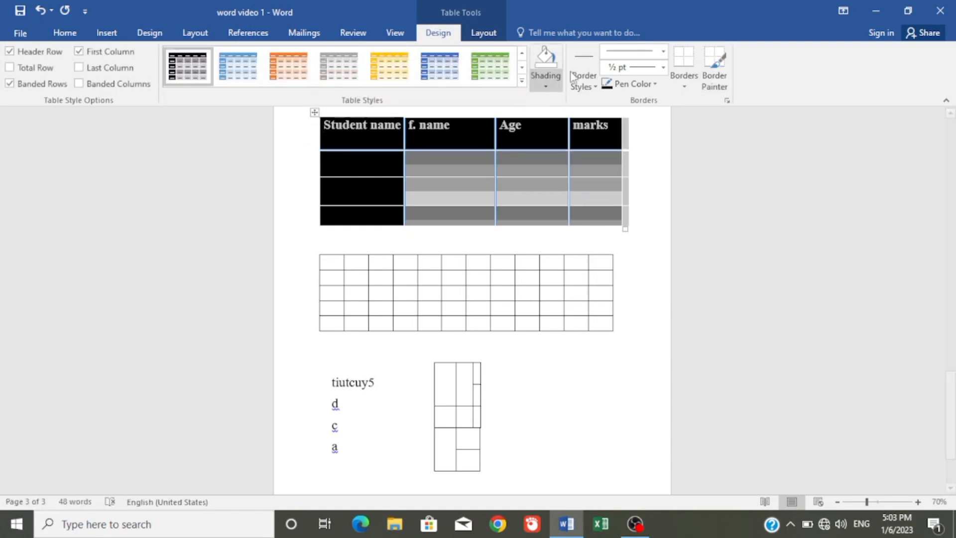
click(664, 52)
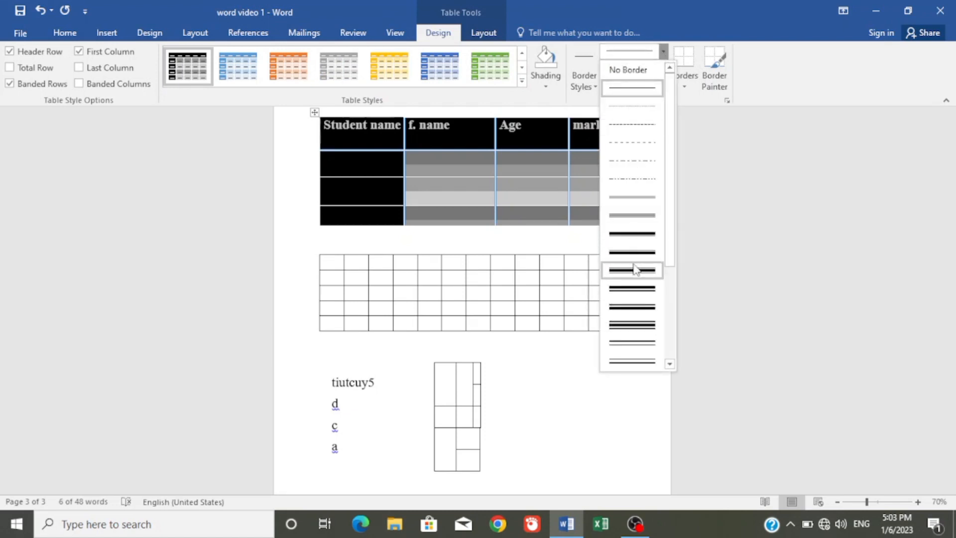
click(635, 288)
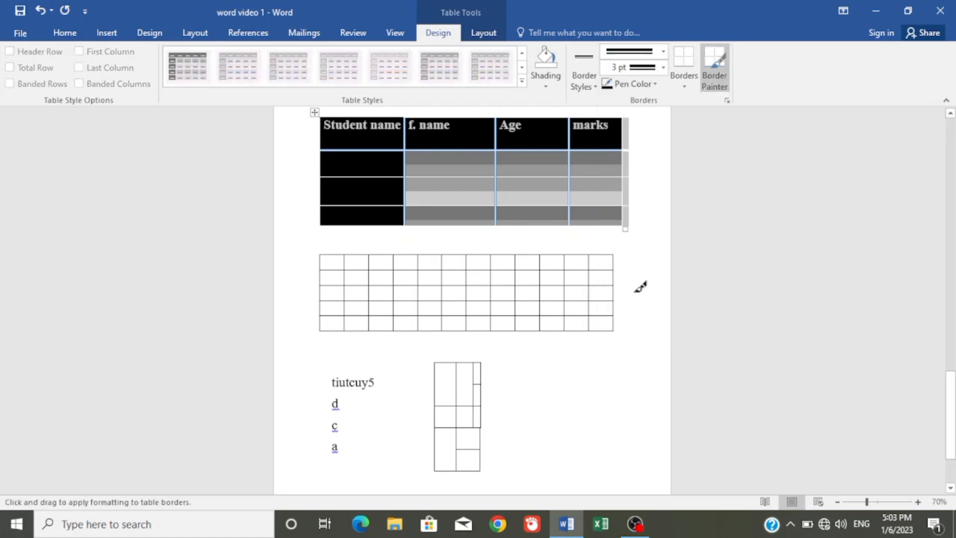
mouse_move(322, 118)
mouse_down()
mouse_move(332, 157)
mouse_move(327, 217)
mouse_up()
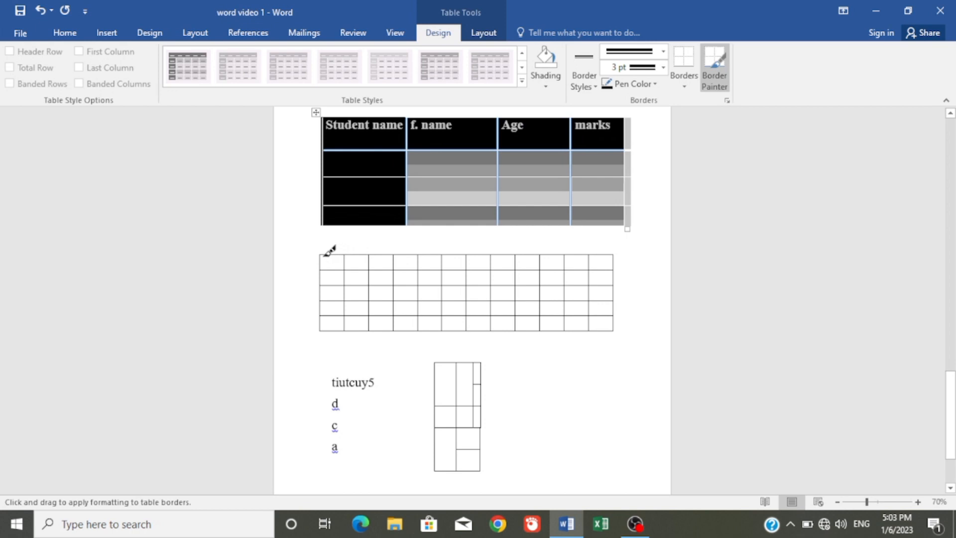
drag(327, 255, 601, 246)
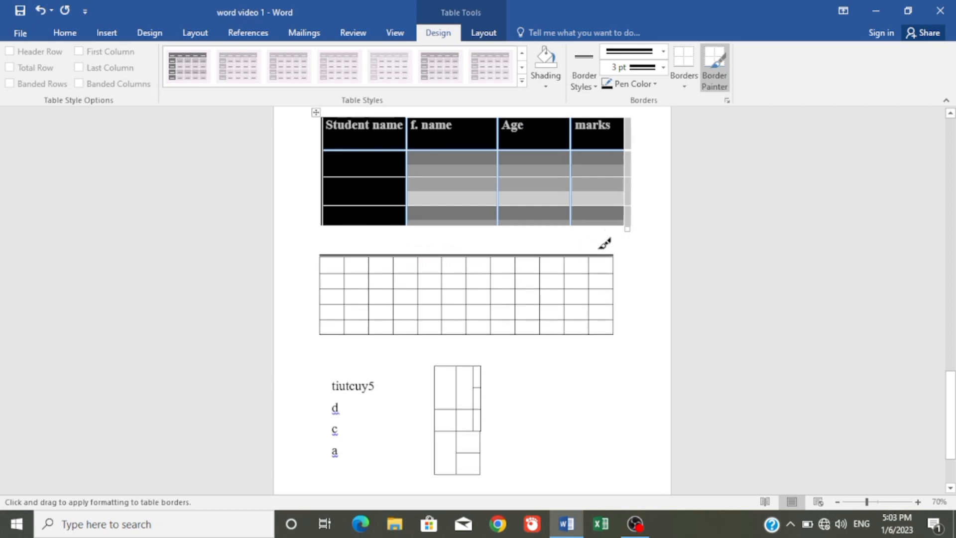
- Set the border weight to 6 pt and paint the vertical border between the 12-column table's fourth and fifth columns
click(918, 502)
click(918, 502)
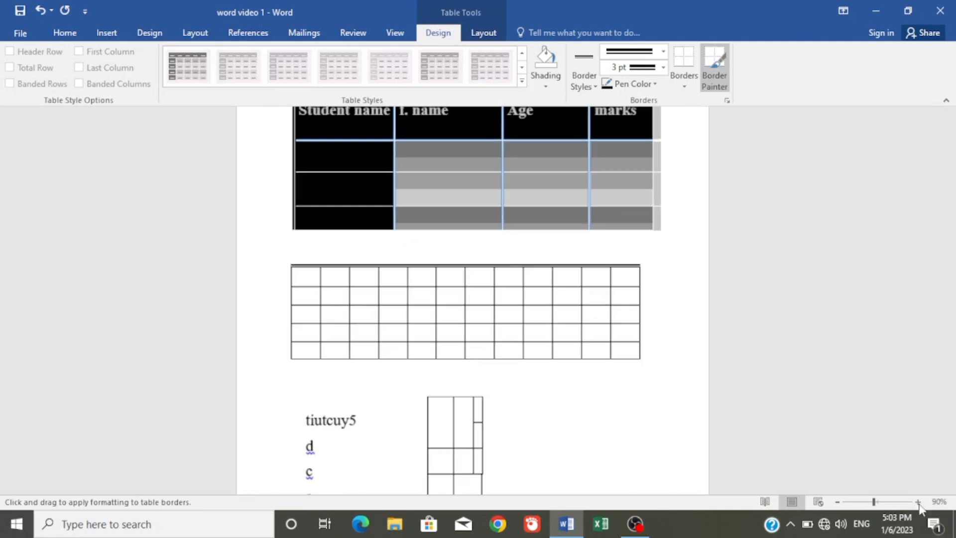
click(918, 502)
click(919, 502)
click(918, 502)
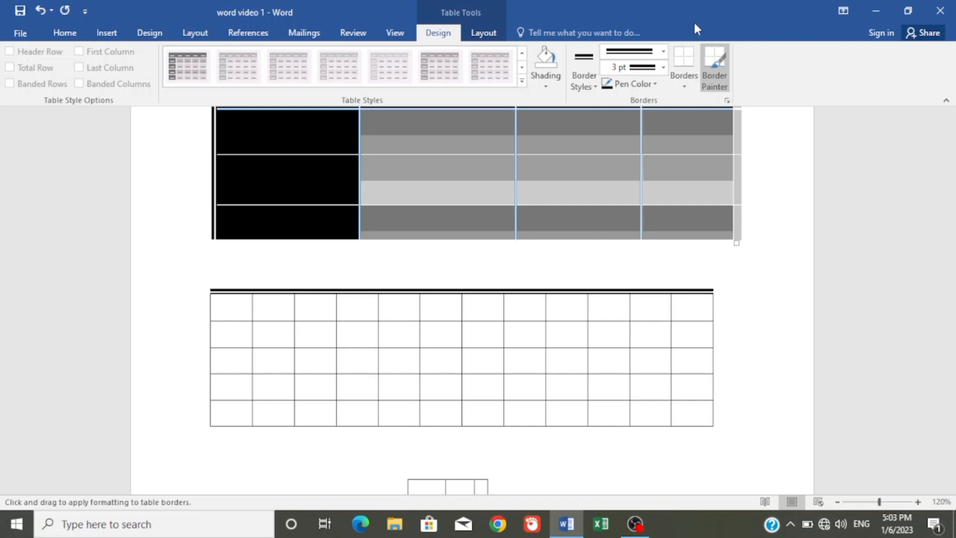
click(664, 68)
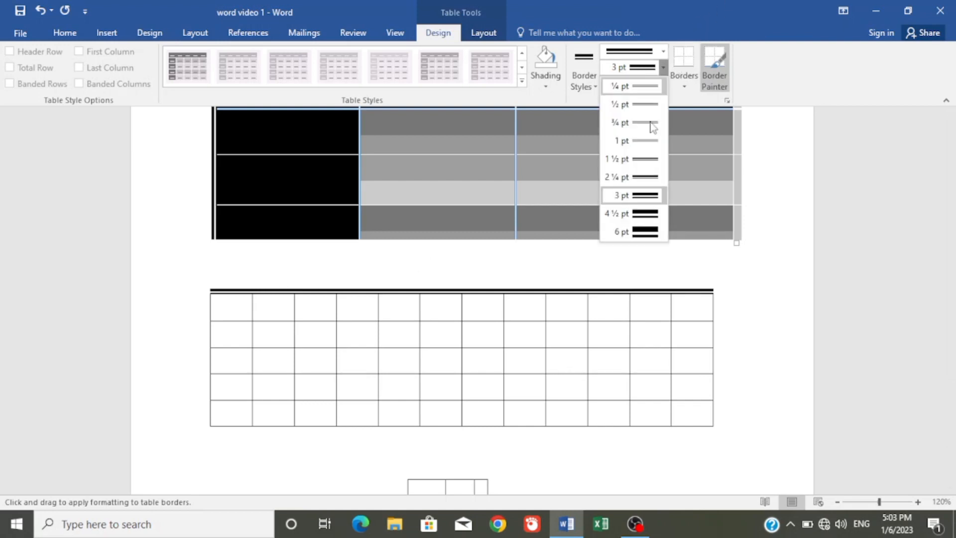
click(617, 232)
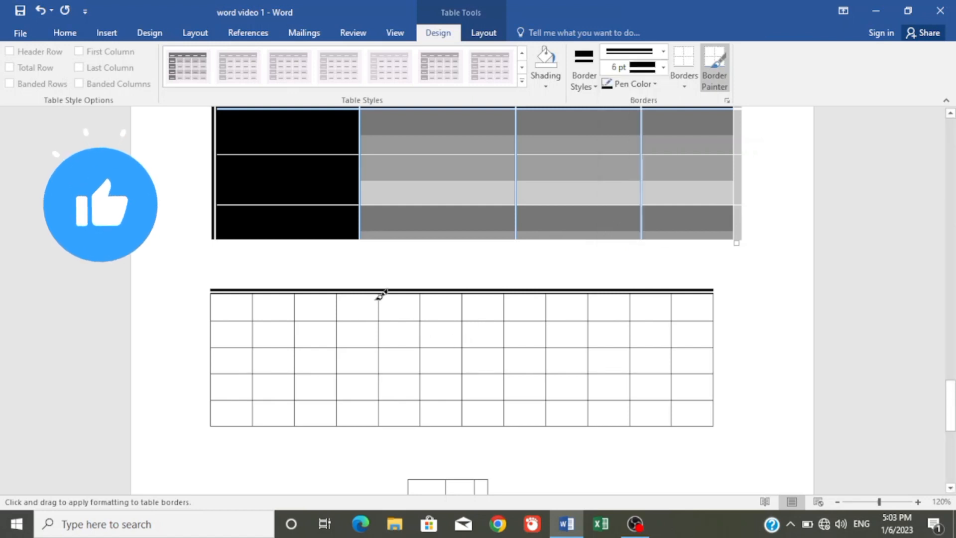
drag(380, 295, 386, 429)
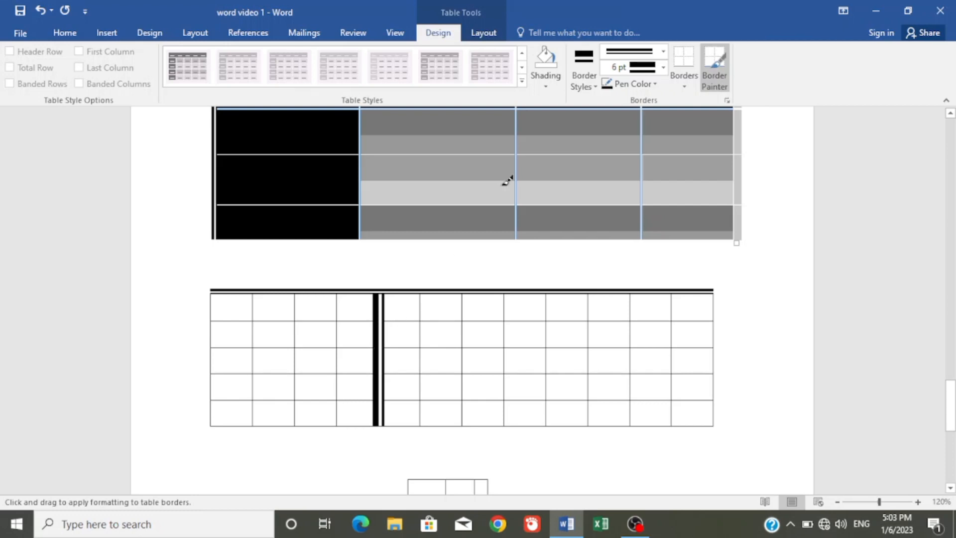
- Set the pen color to yellow and paint the vertical border between the 12-column table's seventh and eighth columns
click(592, 85)
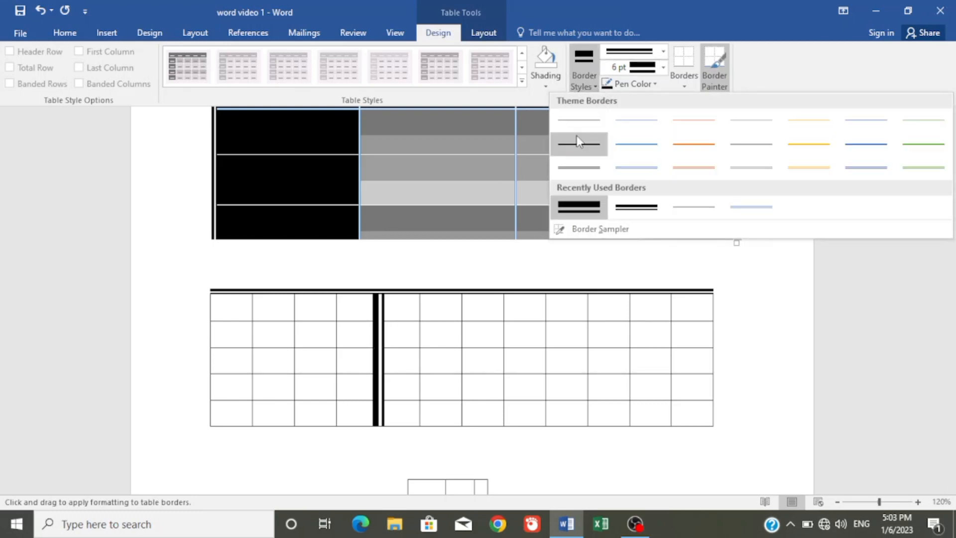
click(661, 75)
click(662, 68)
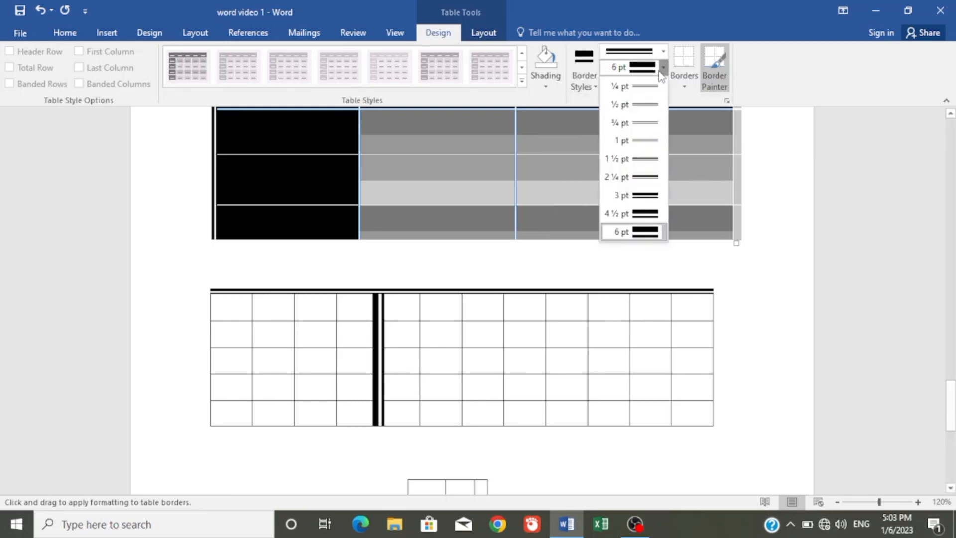
key(Escape)
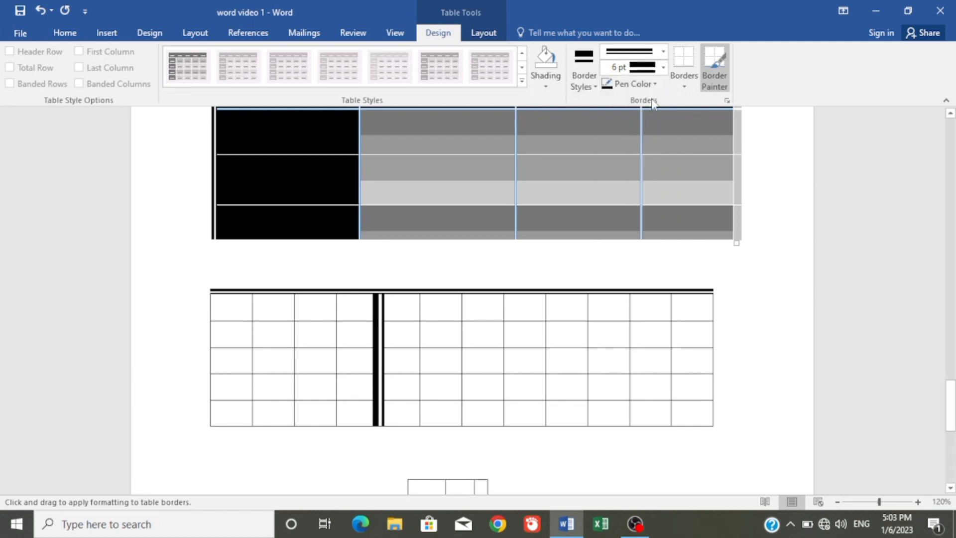
click(647, 84)
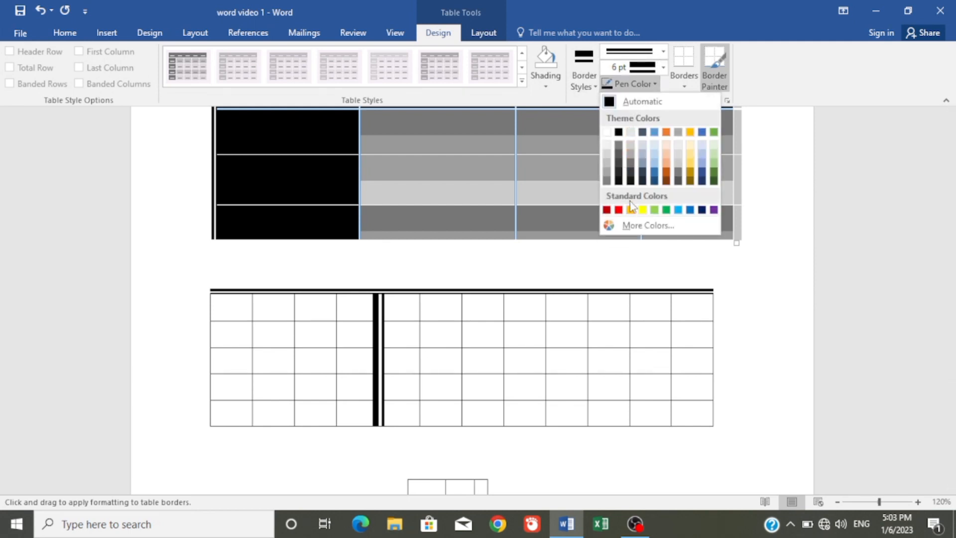
click(642, 210)
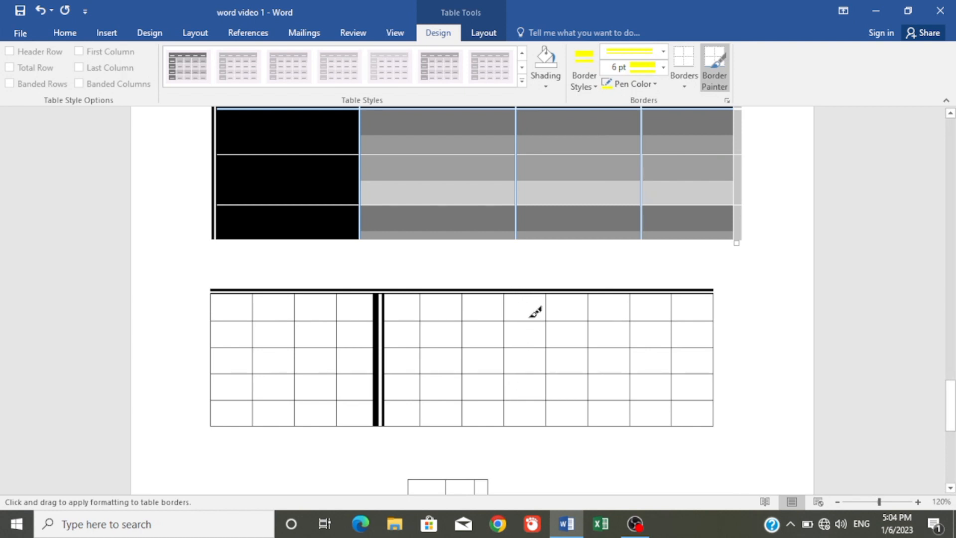
drag(509, 294, 507, 422)
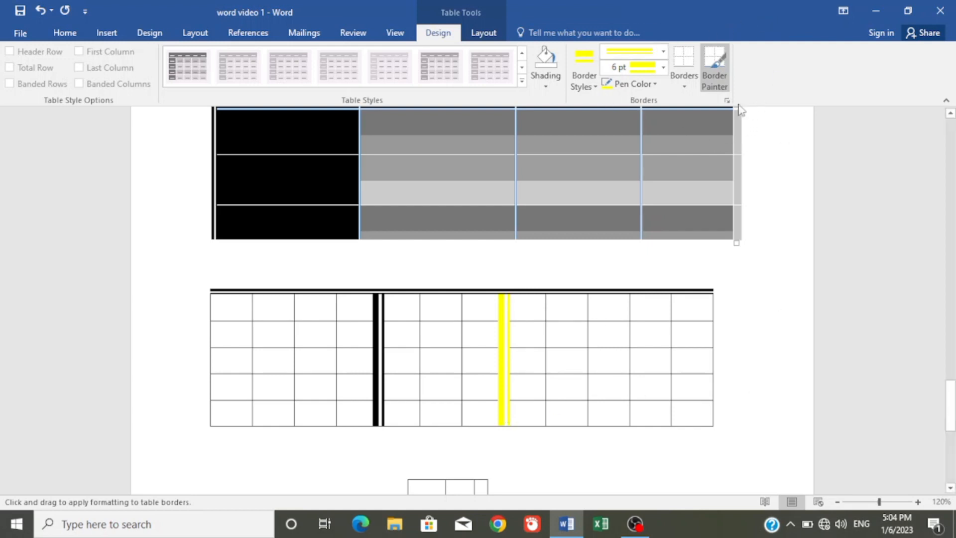
- Select the whole 12-column table and remove all its borders with the No Border option
click(695, 87)
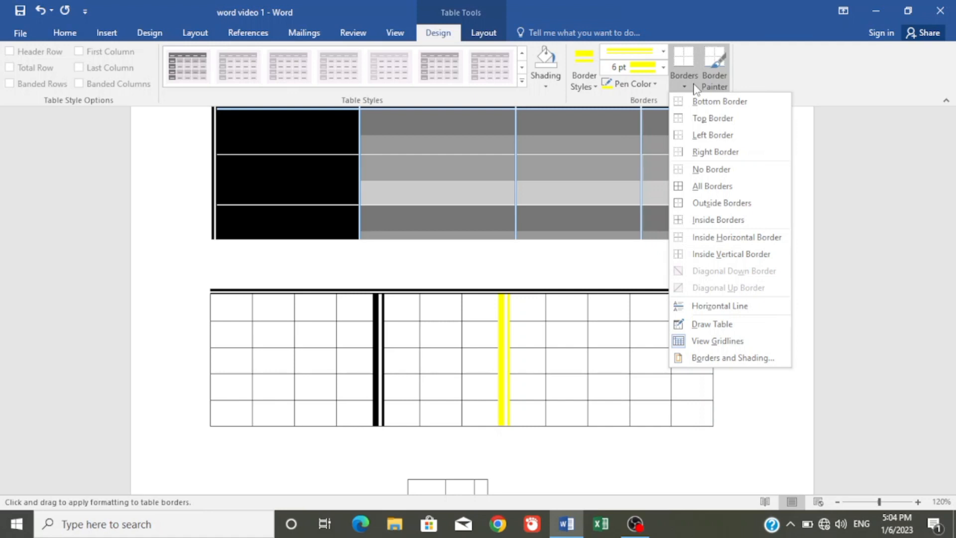
click(600, 309)
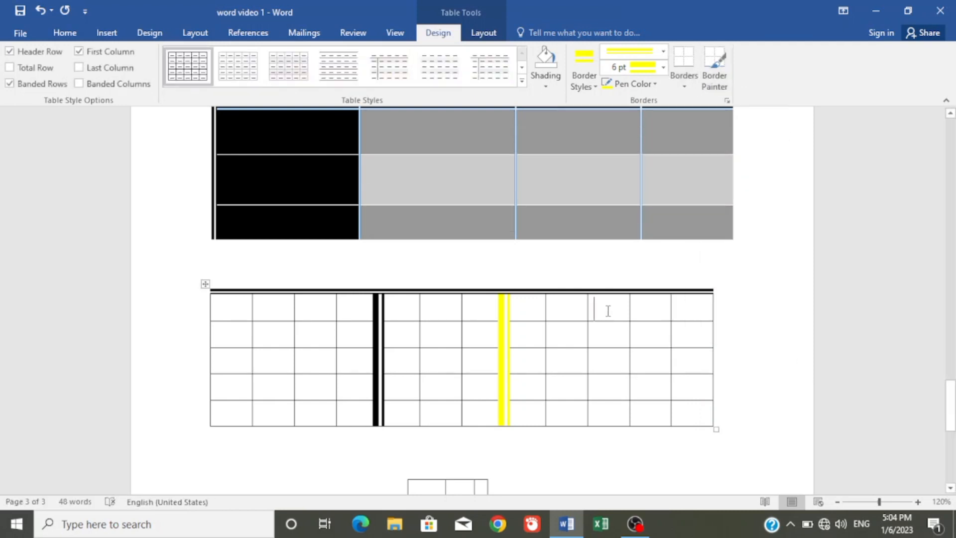
click(689, 78)
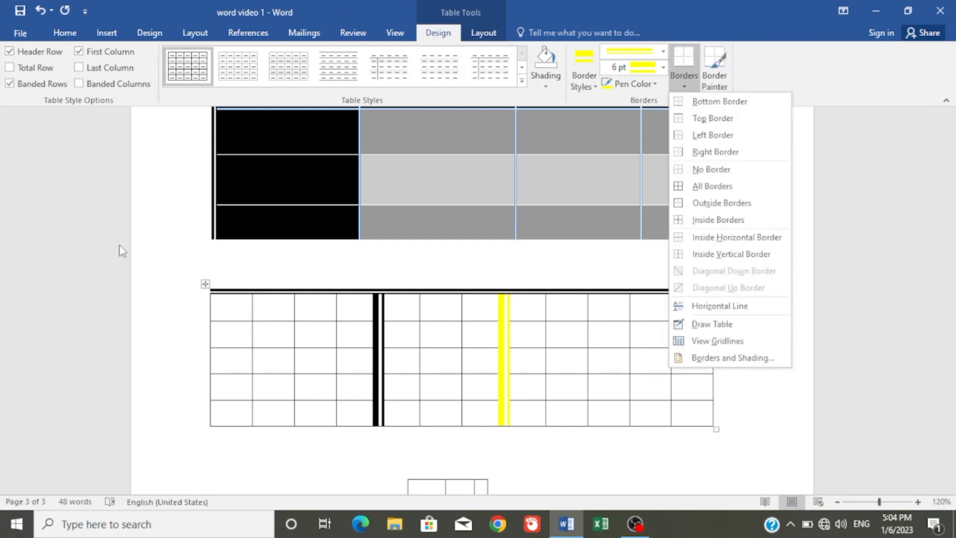
click(203, 284)
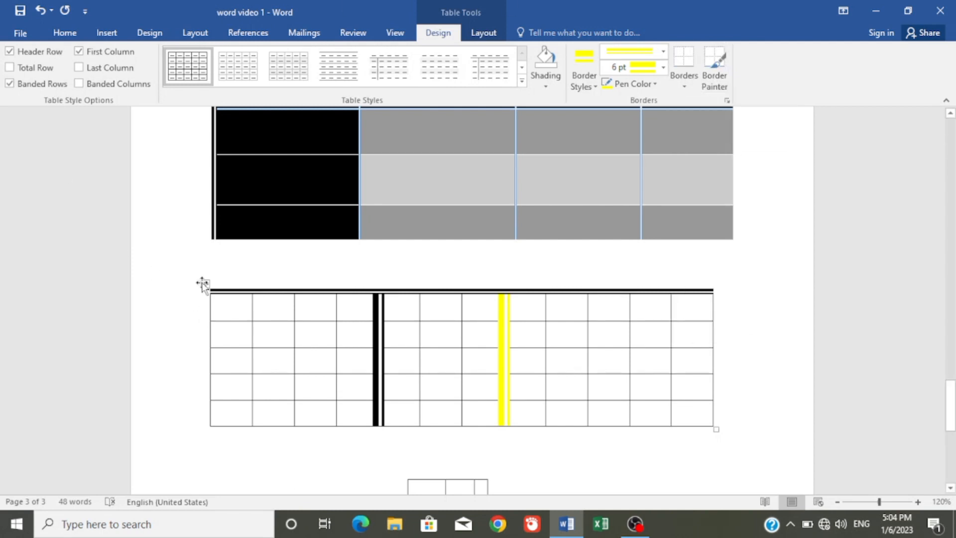
click(203, 284)
click(684, 88)
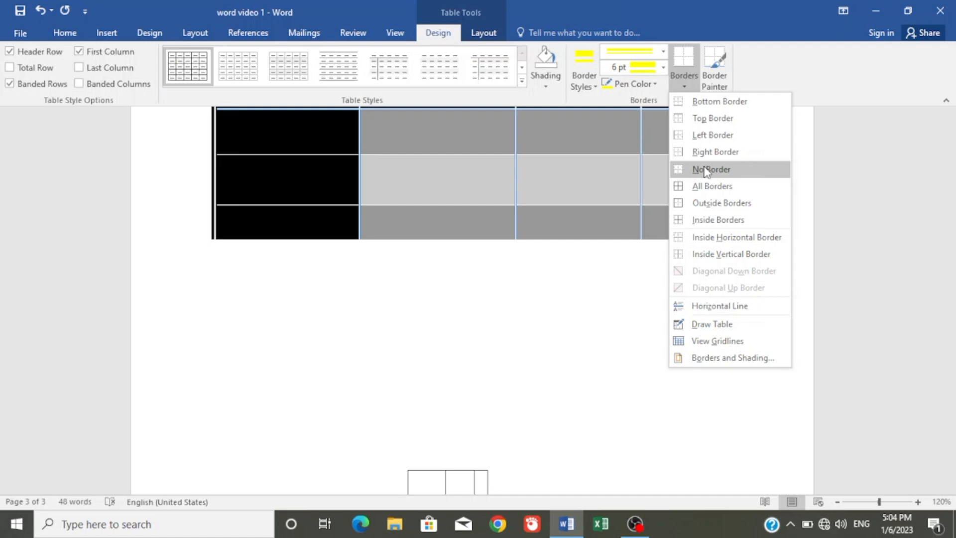
click(705, 170)
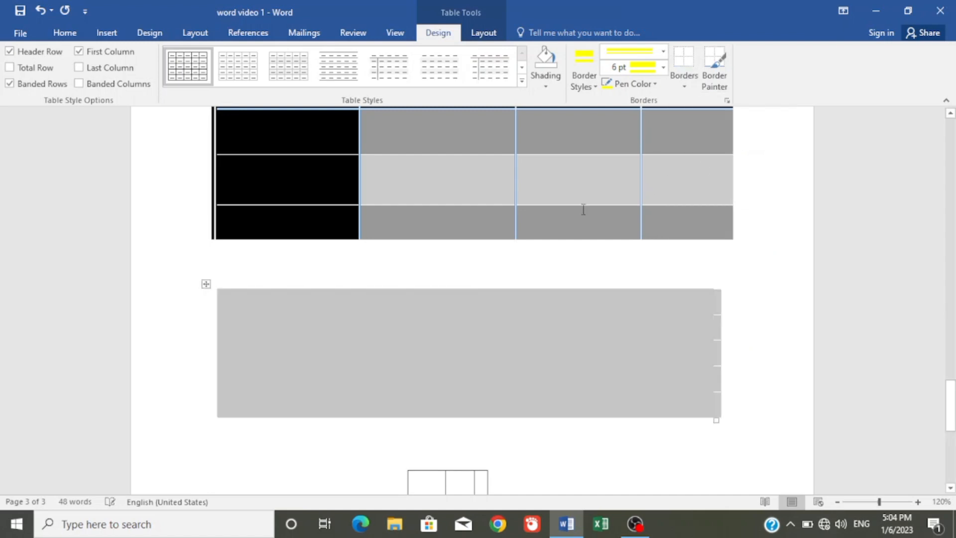
click(431, 329)
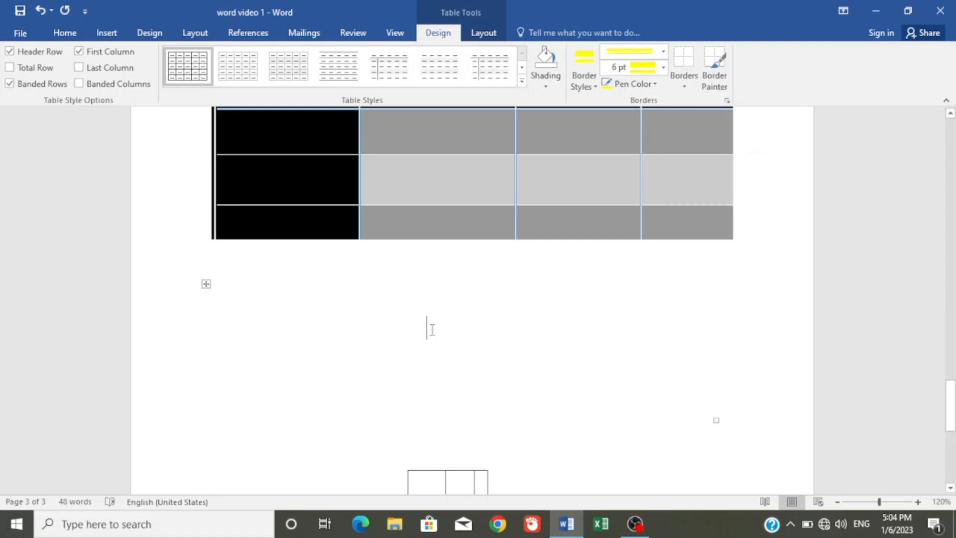
- Show the gridlines of the borderless 12-column table and deselect the table
click(207, 285)
click(696, 83)
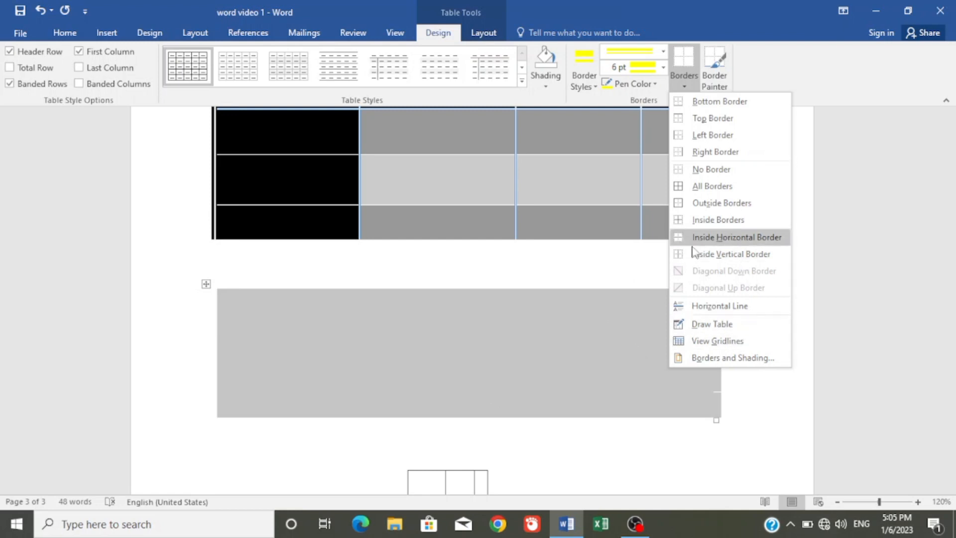
click(707, 340)
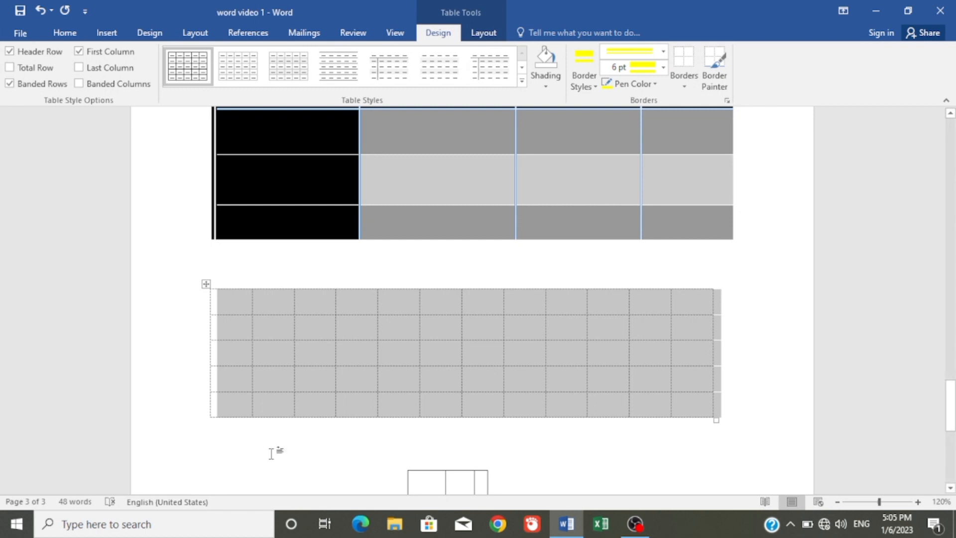
click(539, 377)
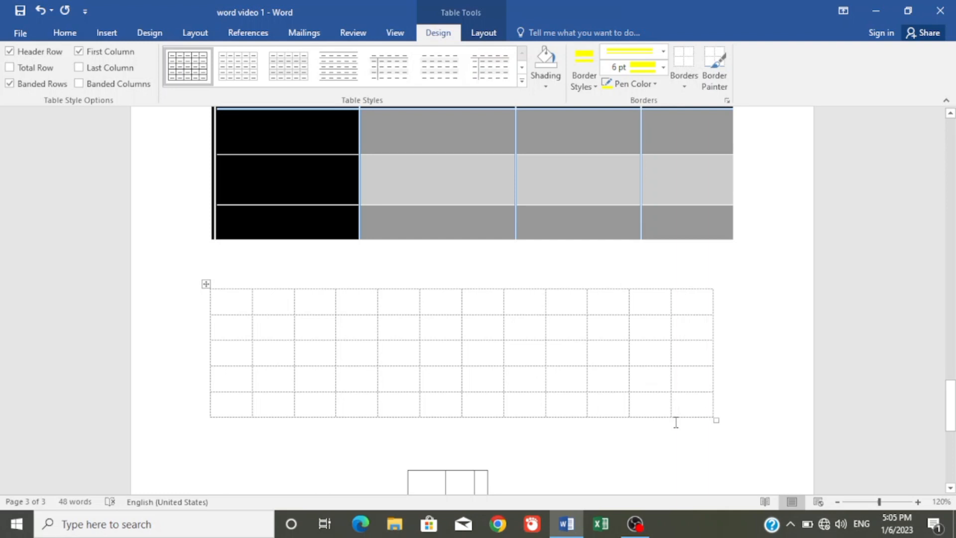
click(689, 456)
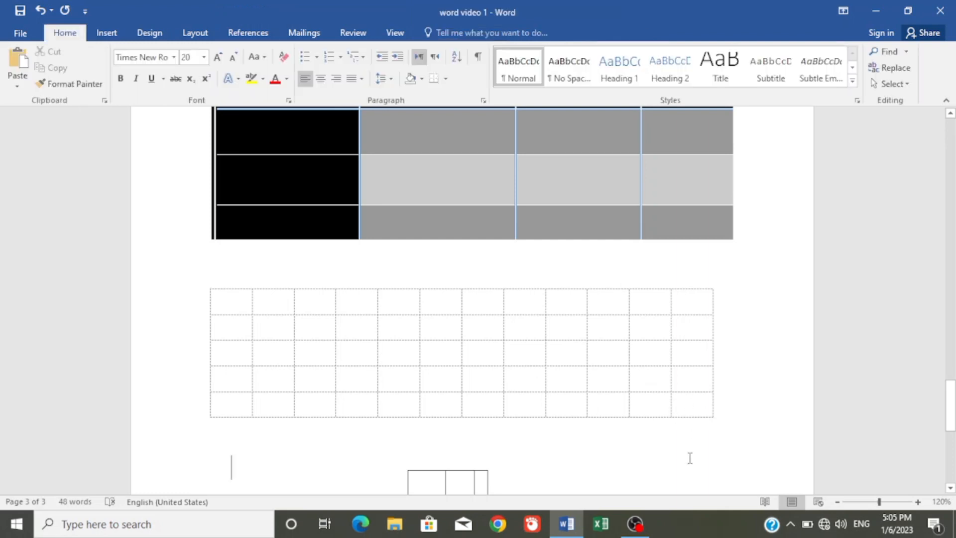
- Select the borderless 12-column table and switch off the gridline display
click(679, 302)
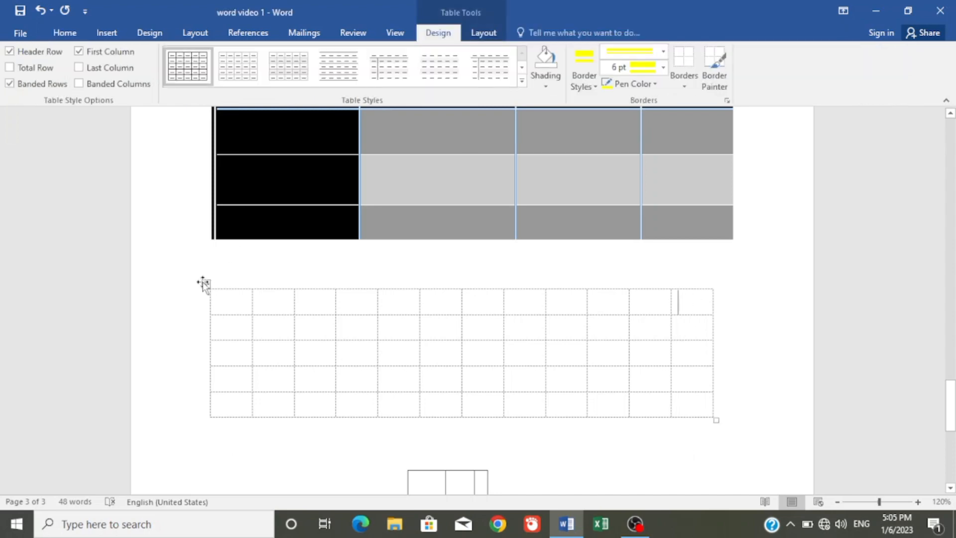
click(205, 285)
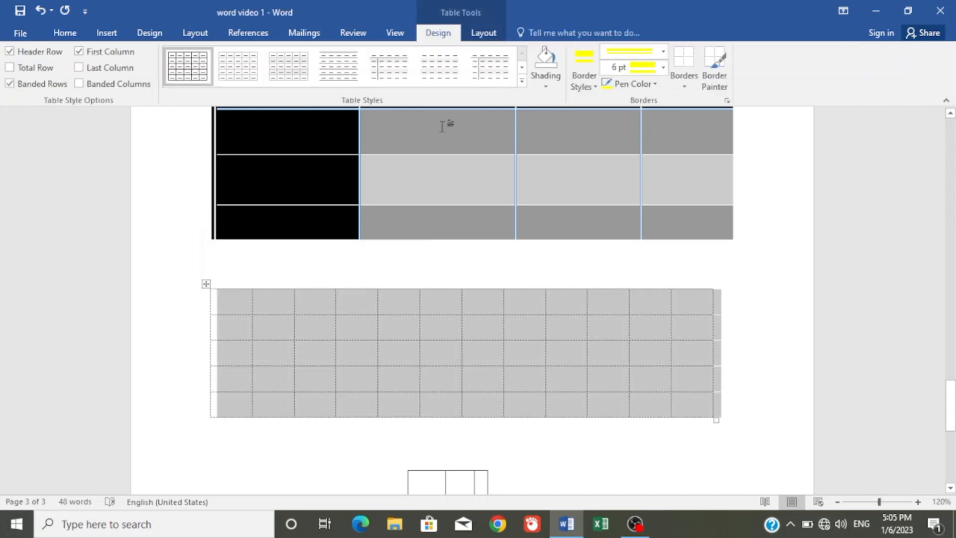
click(683, 80)
click(709, 342)
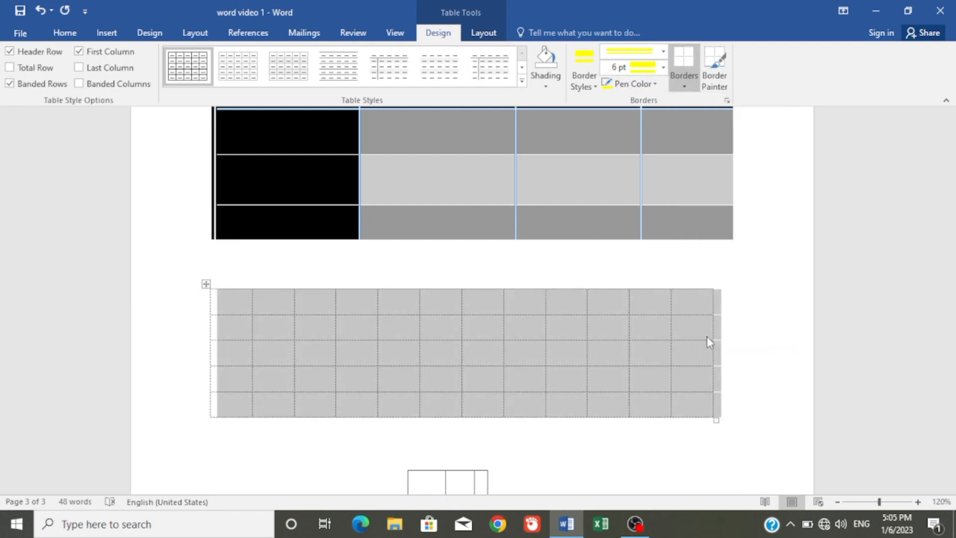
- Paint the border between the "Age" and "marks" columns yellow at 6 pt in the row directly below the 4-column table's header
click(720, 94)
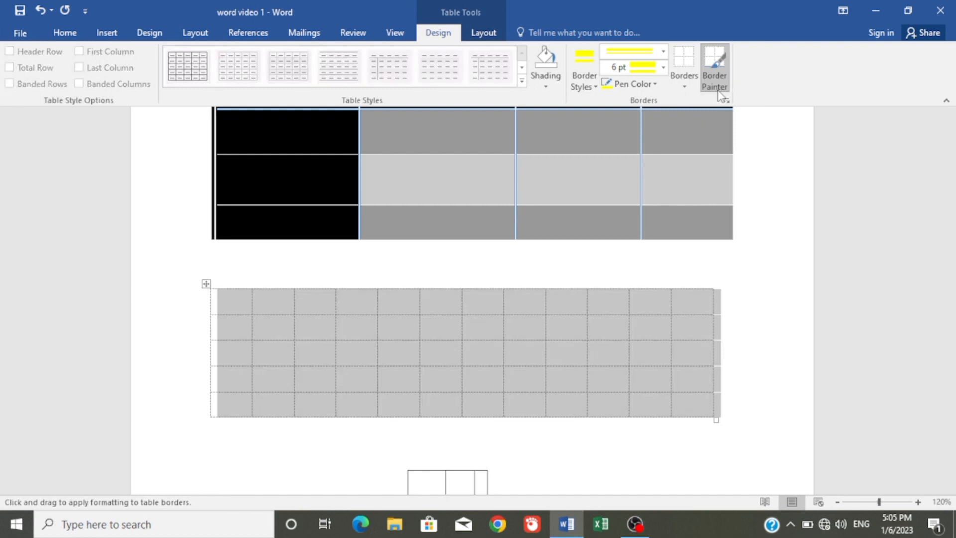
drag(644, 111, 647, 145)
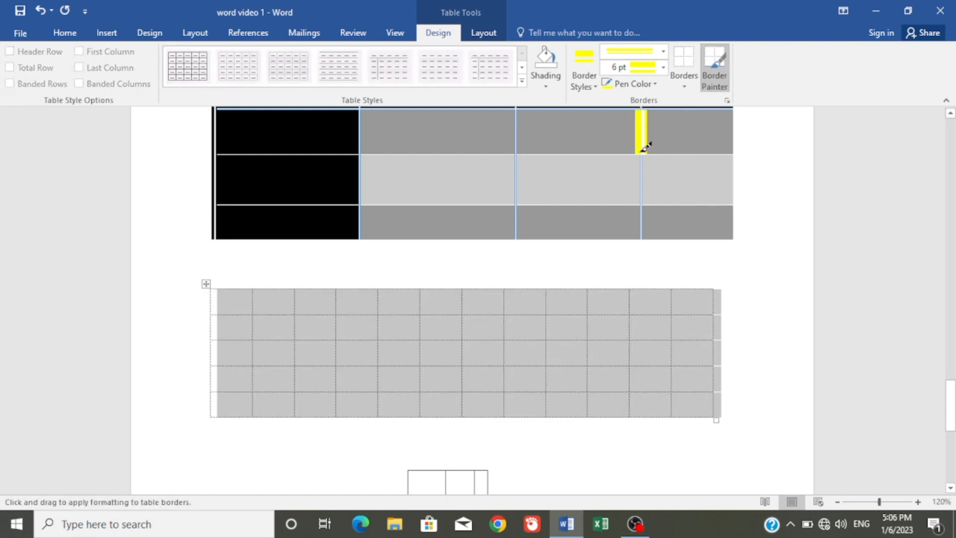
- Paint yellow 6 pt borders between "Age" and "marks" in the last row and between "f. name" and "Age" one row above, then stop painting
click(646, 235)
click(518, 169)
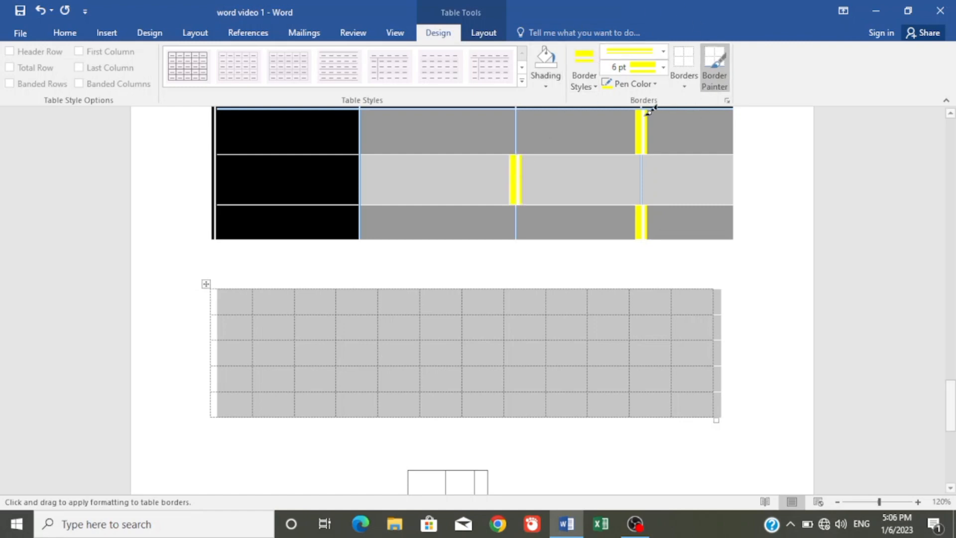
click(711, 91)
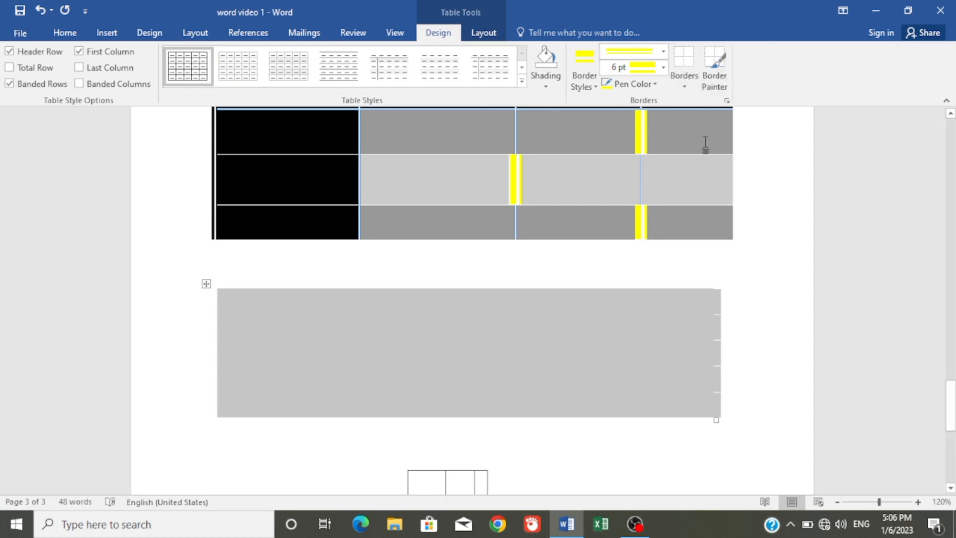
- Examine the table selection options, then the Table Properties of the borderless 12-column table, and close them without changing a setting
click(481, 31)
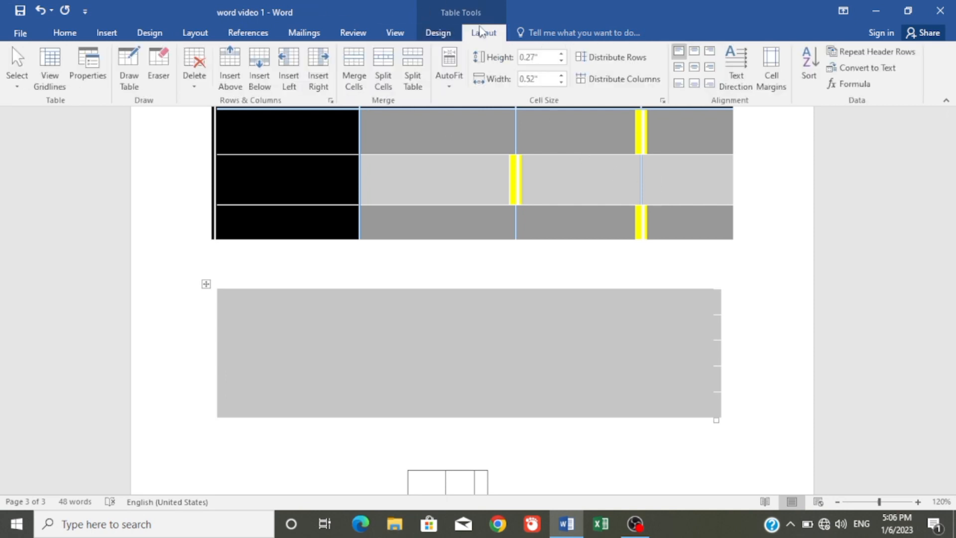
click(17, 89)
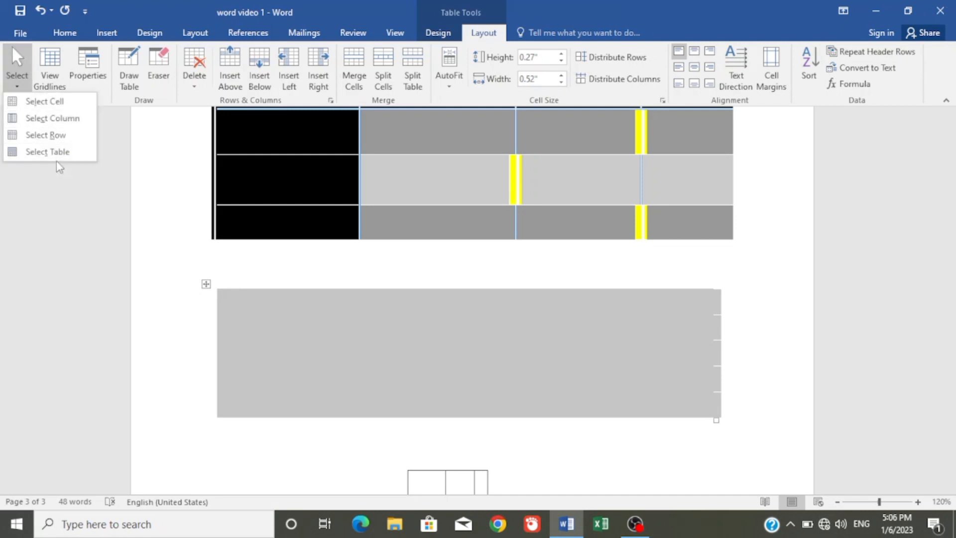
click(13, 76)
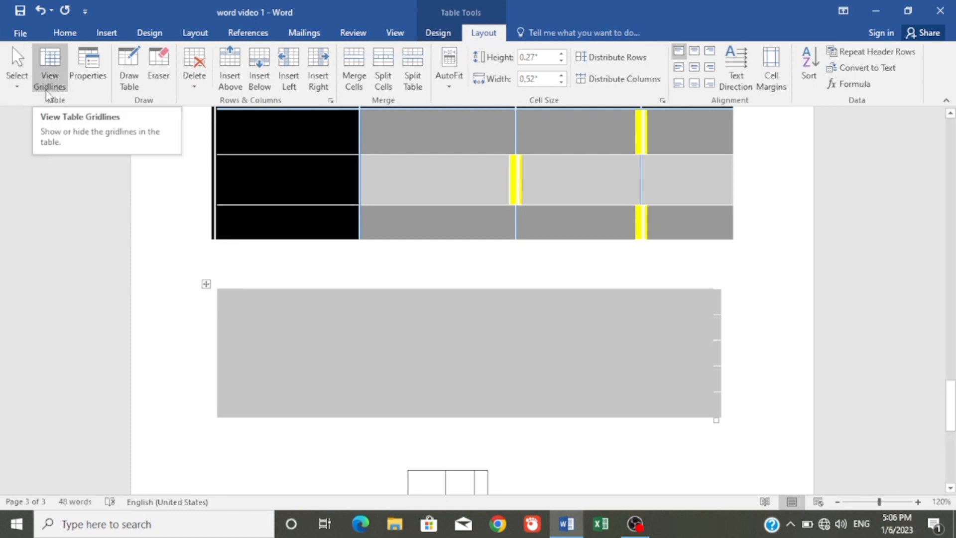
click(96, 74)
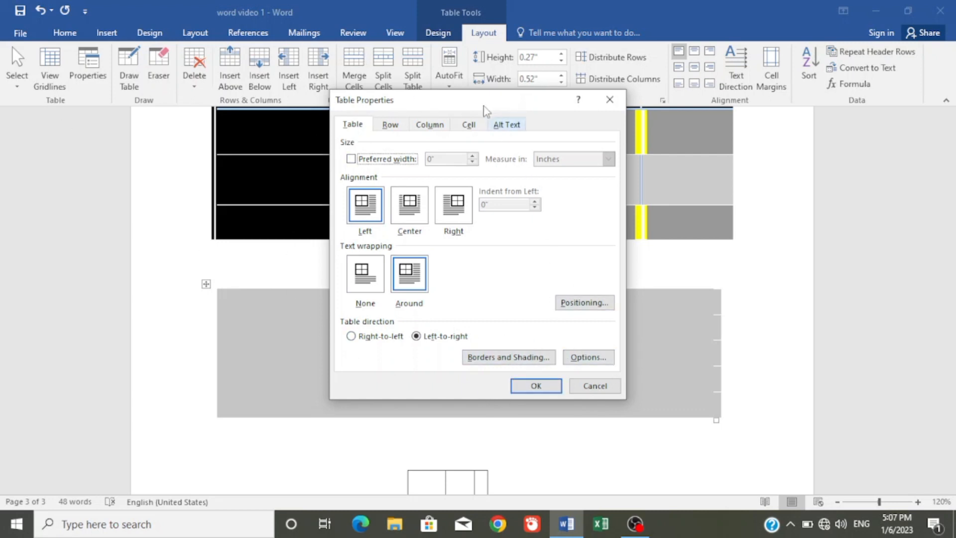
click(522, 387)
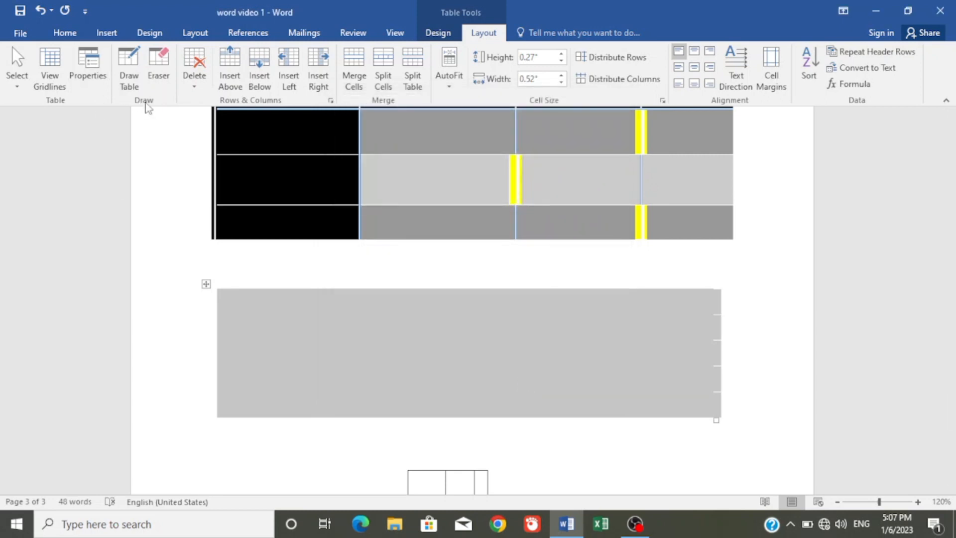
- Try drawing a freehand table below the 12-column table with Draw Table, undo it and leave the drawing tool
click(130, 80)
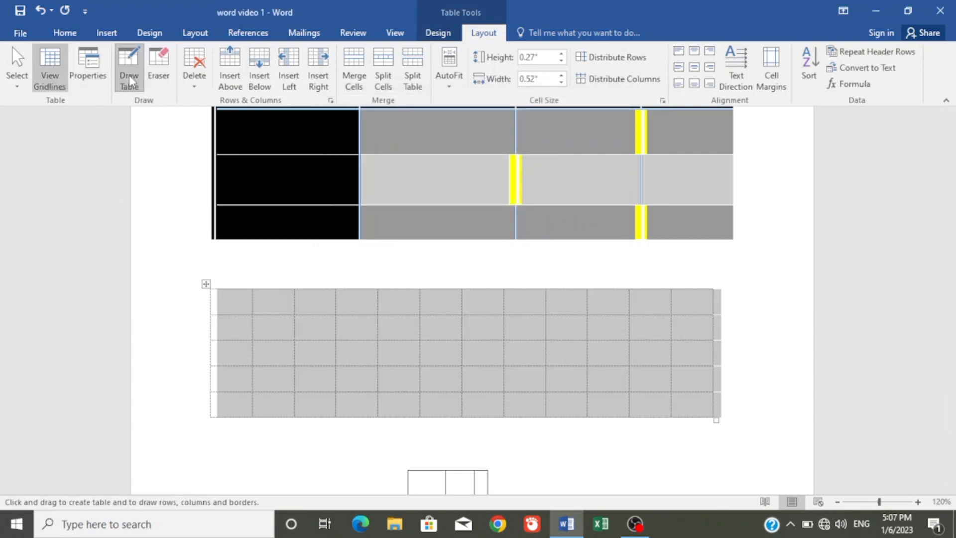
mouse_move(428, 429)
mouse_down()
mouse_move(610, 479)
mouse_move(609, 471)
mouse_up()
key(ctrl+z)
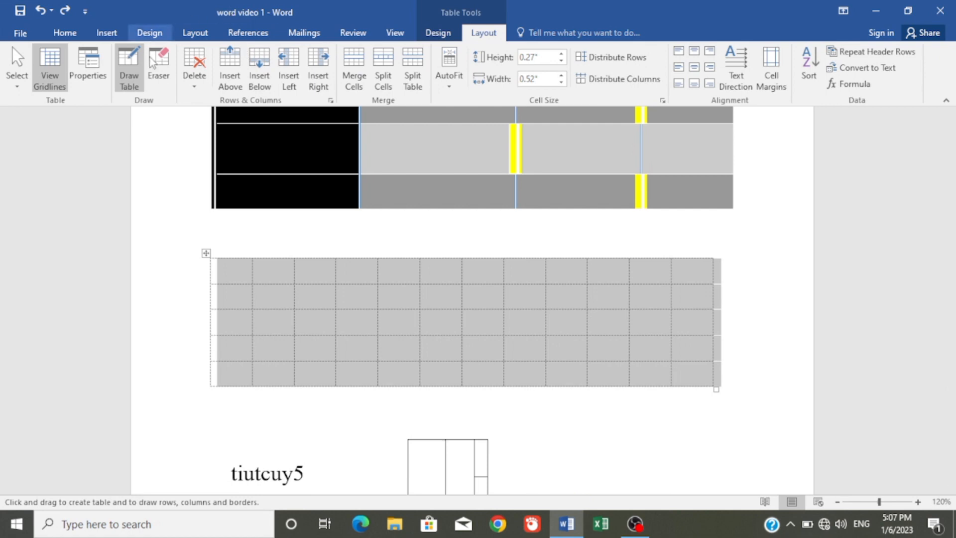
click(124, 65)
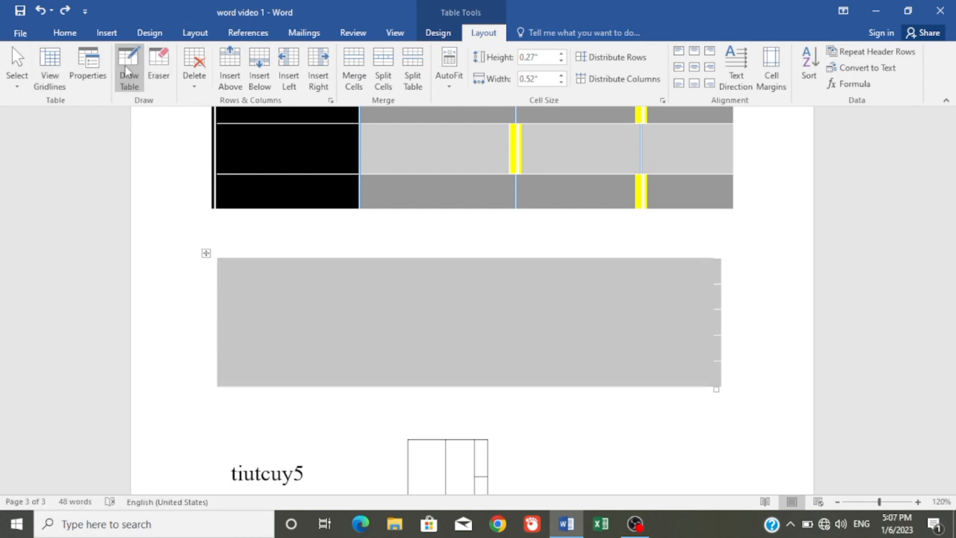
- Erase the "f. name"/"Age" partition in the two rows below the header and all partitions within the last two rows of the 4-column table
click(169, 83)
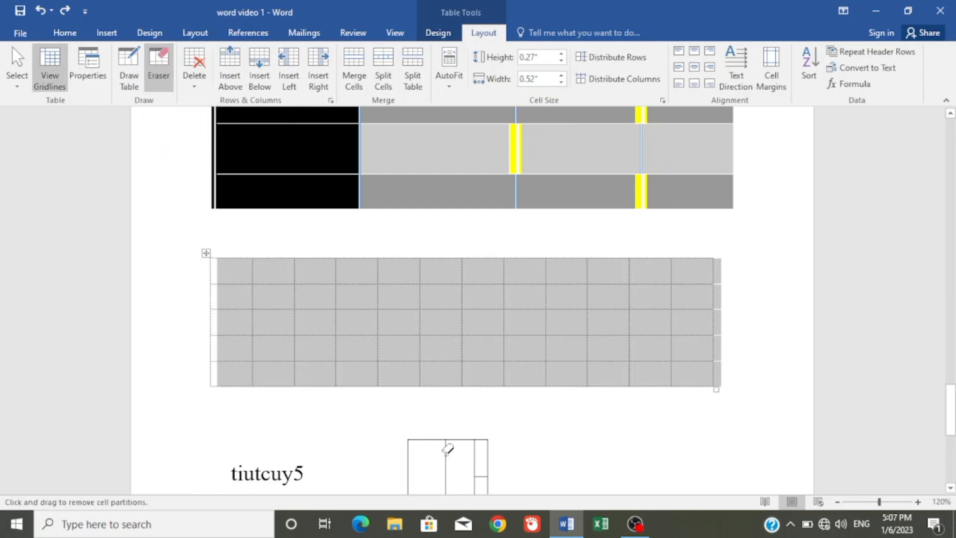
click(519, 141)
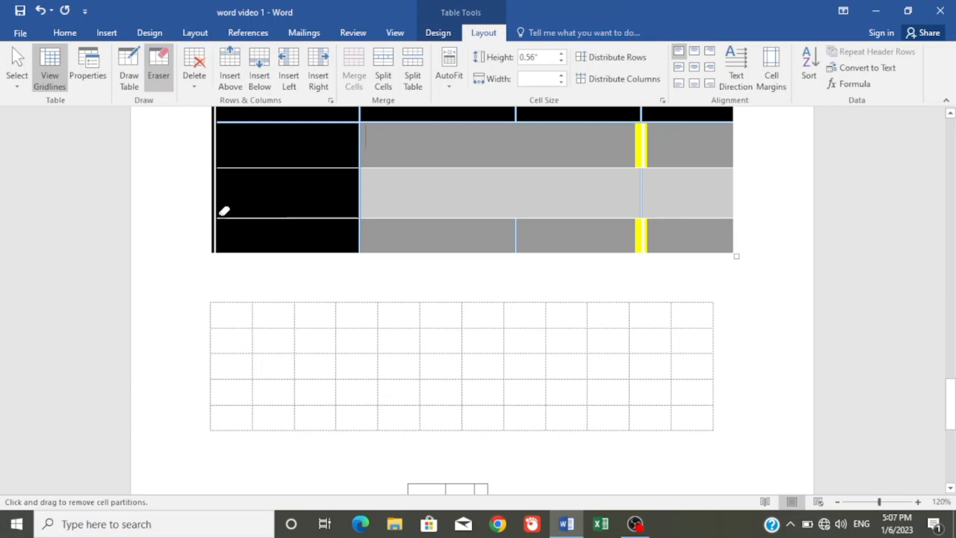
mouse_move(223, 215)
mouse_down()
mouse_move(284, 195)
mouse_move(449, 230)
mouse_move(619, 181)
mouse_move(713, 213)
mouse_move(713, 237)
mouse_move(737, 244)
mouse_up()
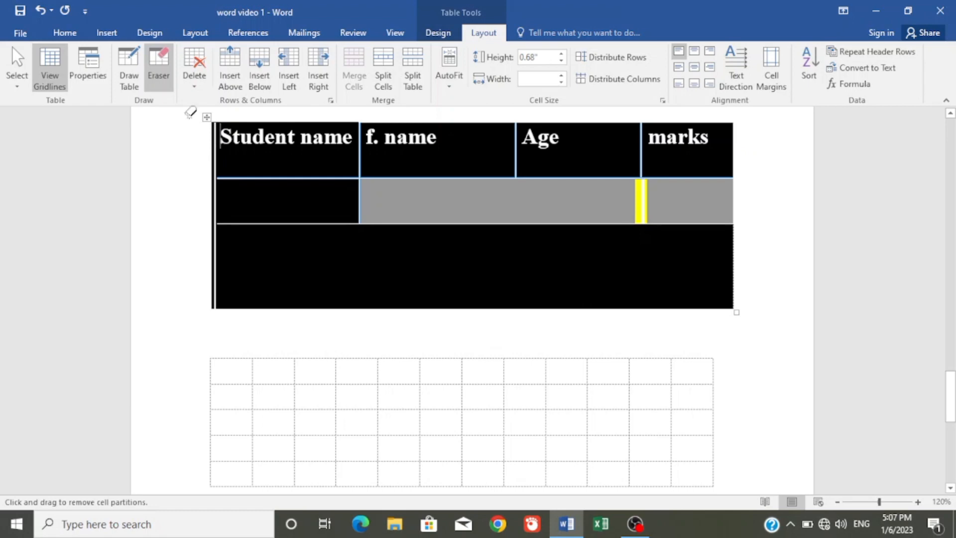
click(158, 68)
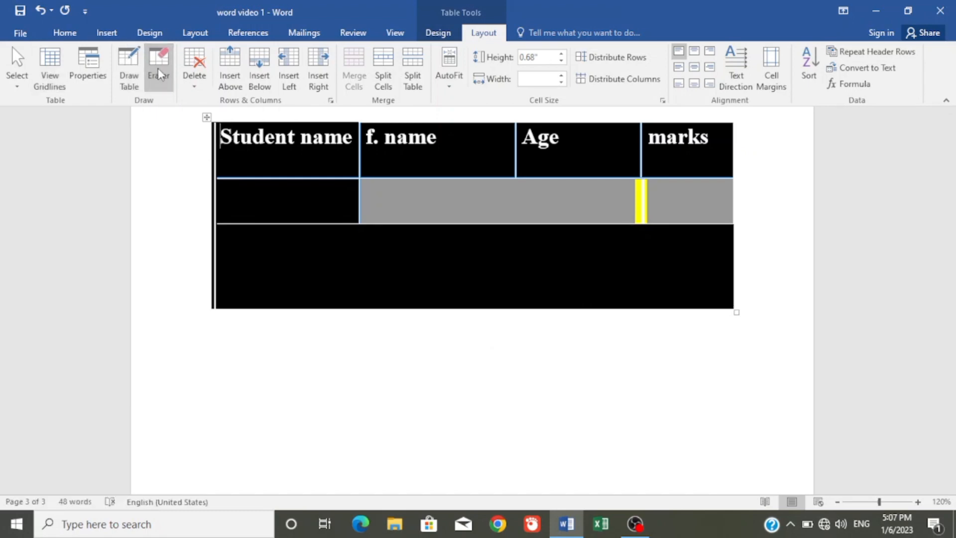
click(200, 88)
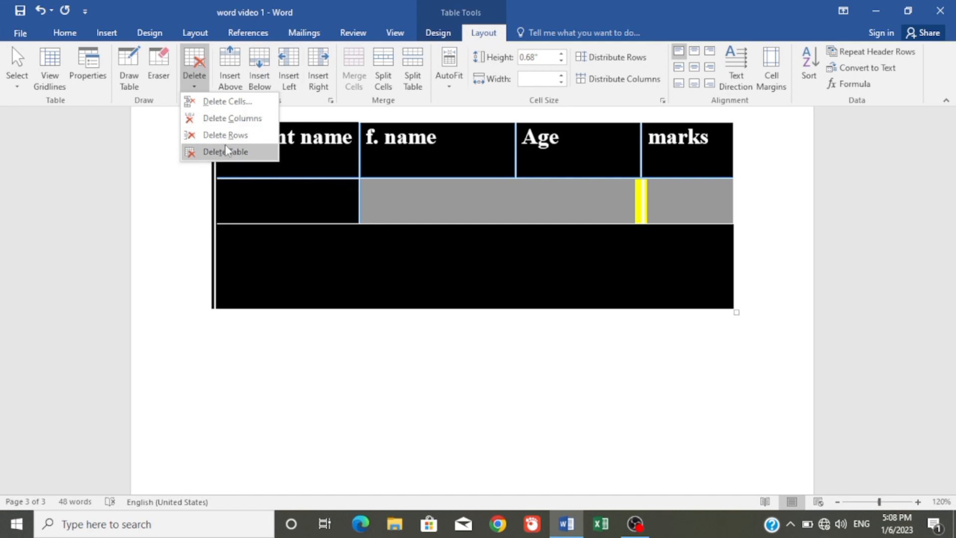
click(316, 158)
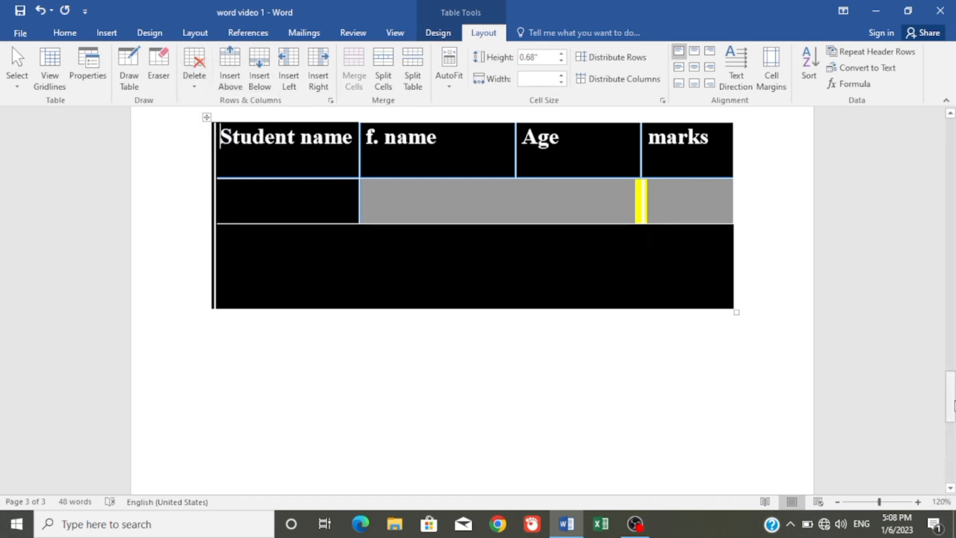
- Insert a table with 6 columns and 5 rows in the blank area above the "Student name" table
drag(953, 405, 946, 282)
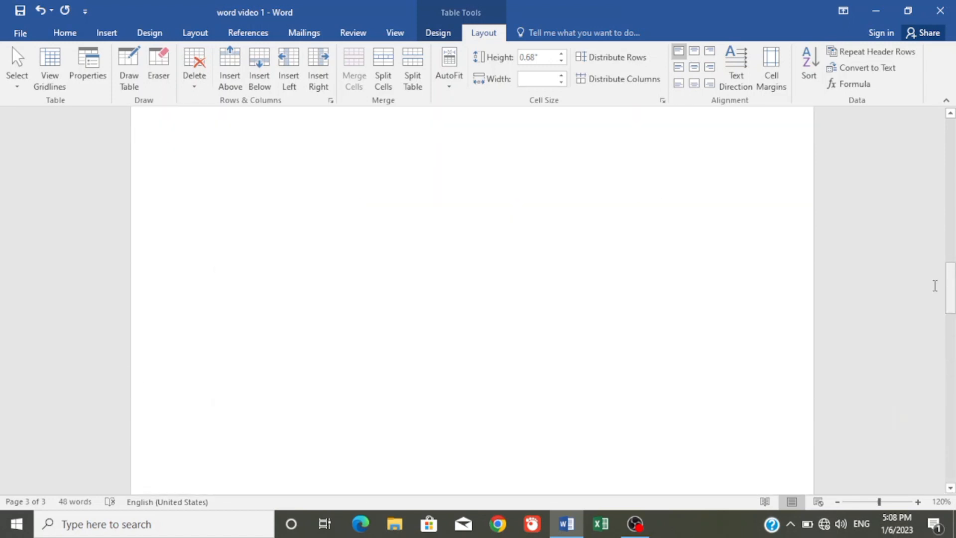
click(495, 209)
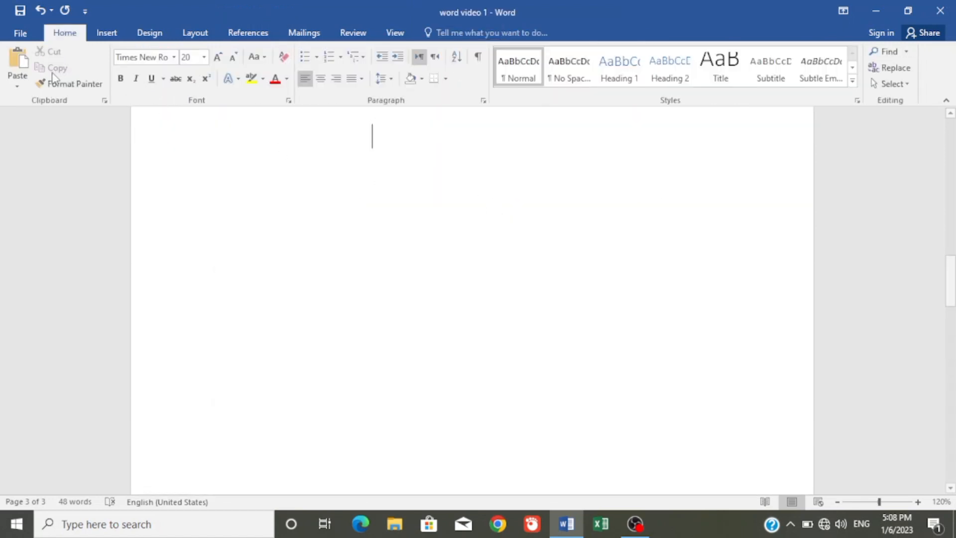
click(106, 33)
click(91, 74)
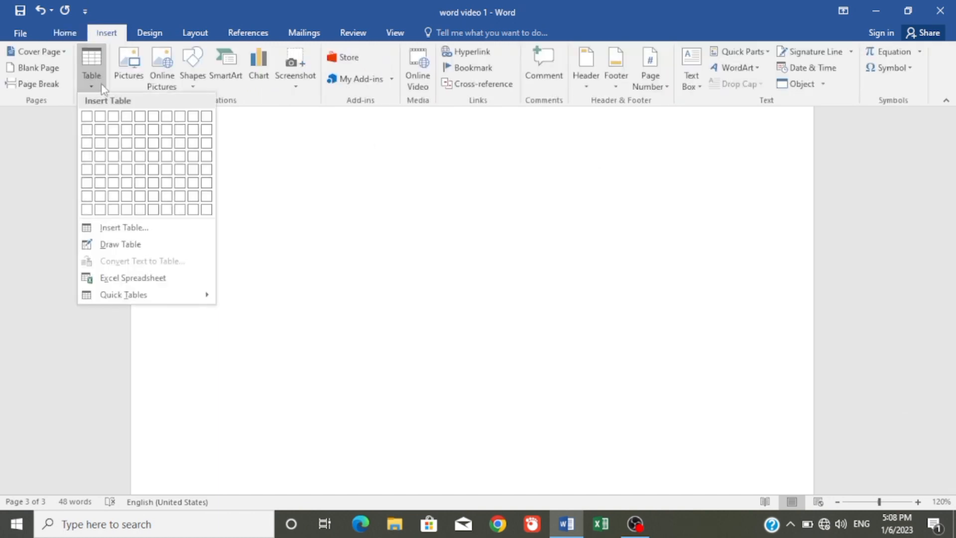
click(156, 172)
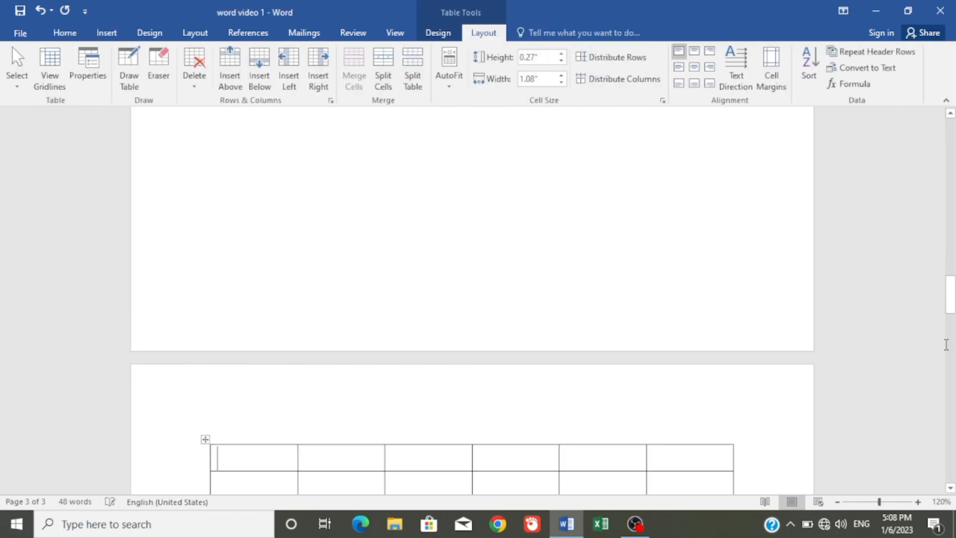
drag(951, 295, 954, 316)
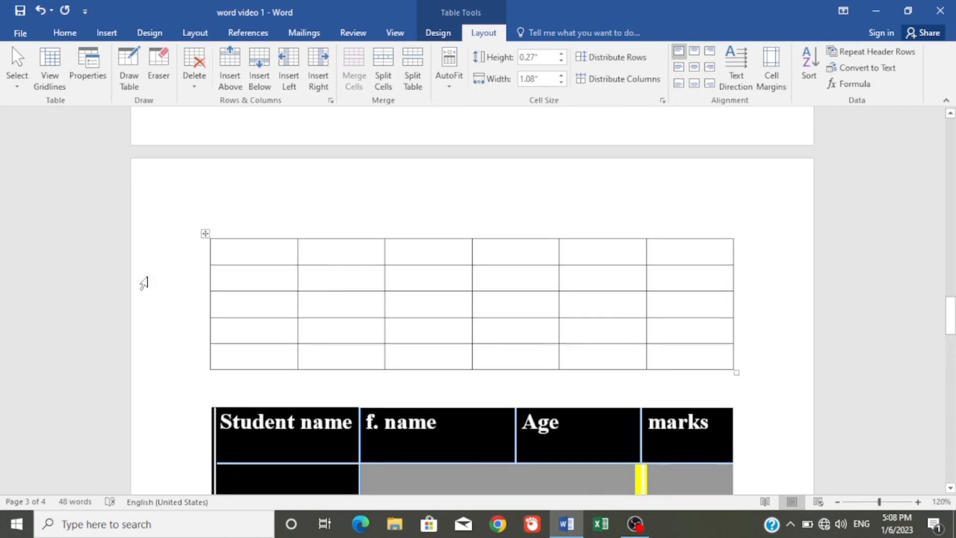
- Insert a row between the third and fourth rows of the new 6-column table and place the cursor in its first cell
mouse_move(203, 314)
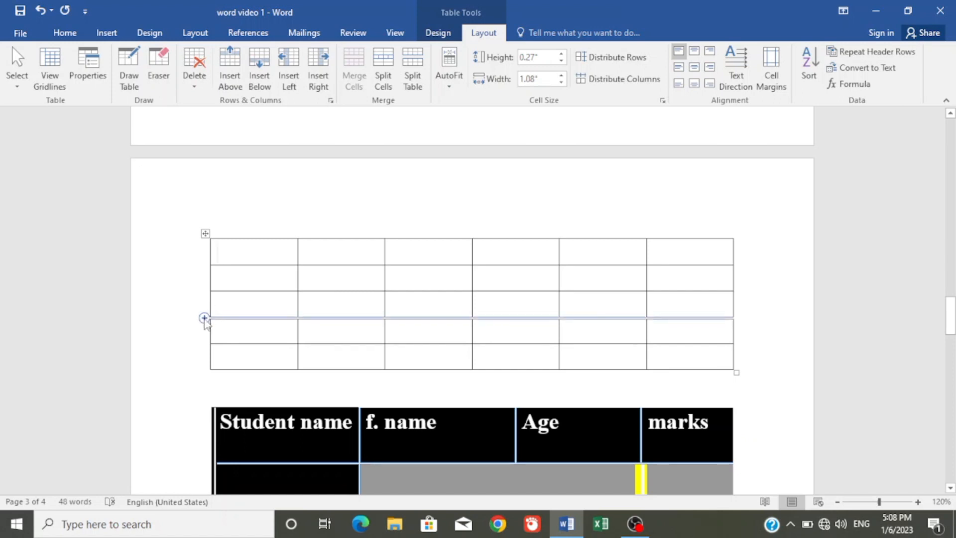
click(203, 317)
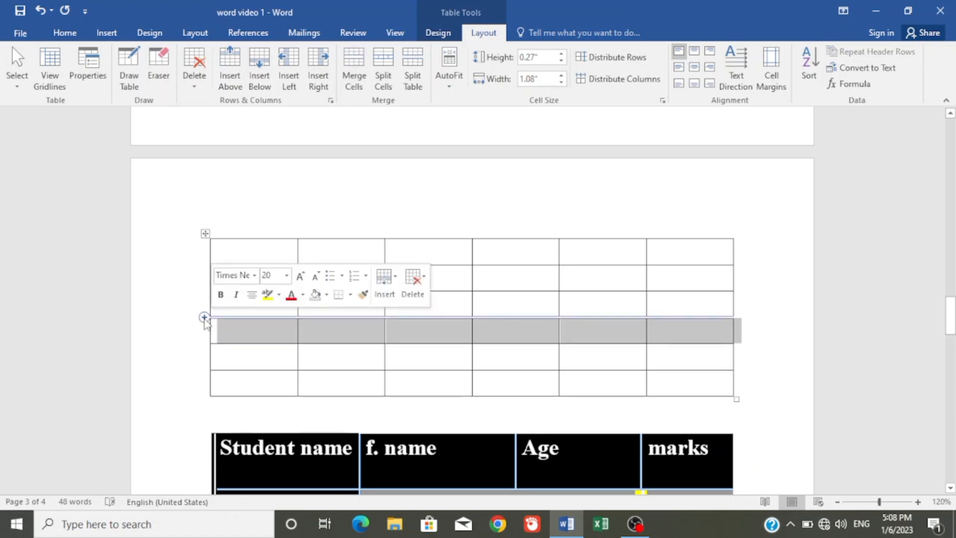
click(222, 330)
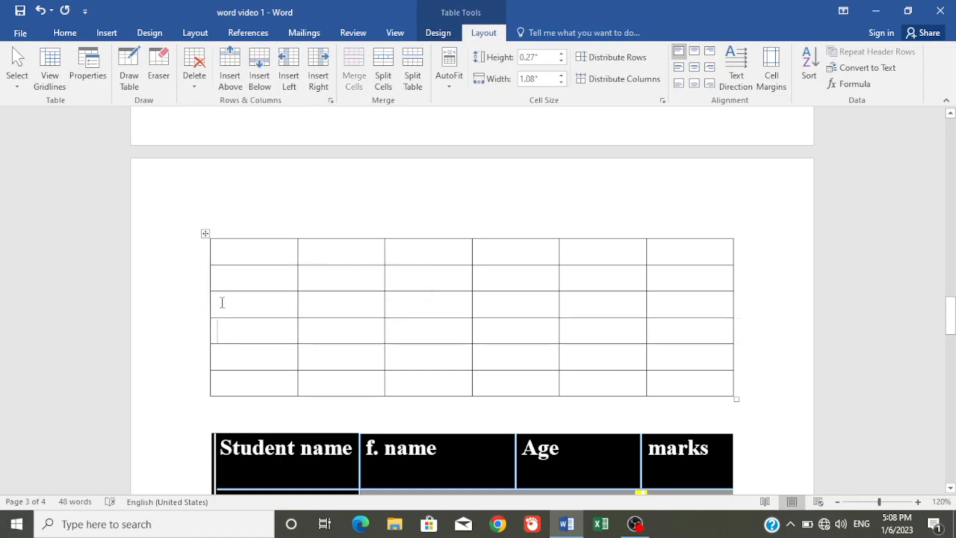
- Add two rows with Insert Above in the middle of the 6-column table, and further rows under them with Insert Below
click(226, 80)
click(225, 79)
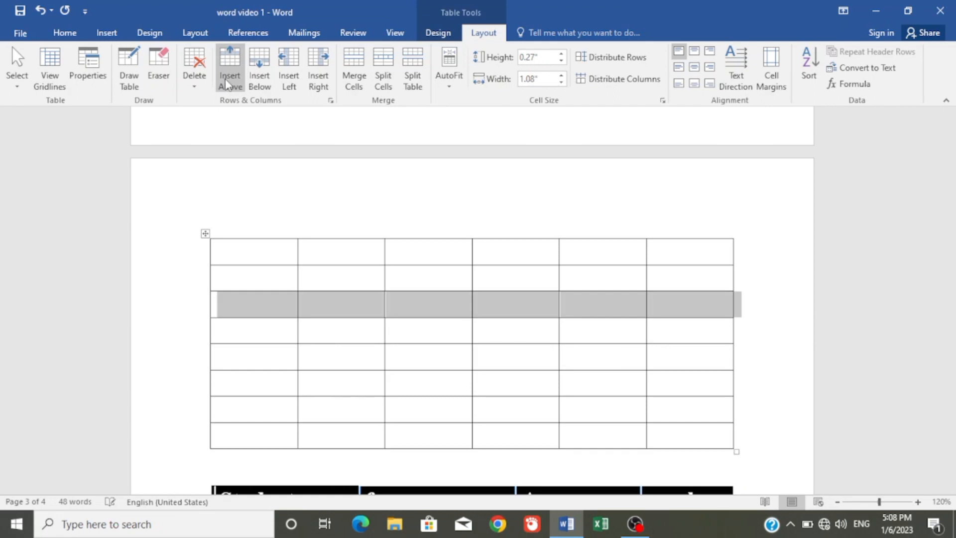
click(265, 73)
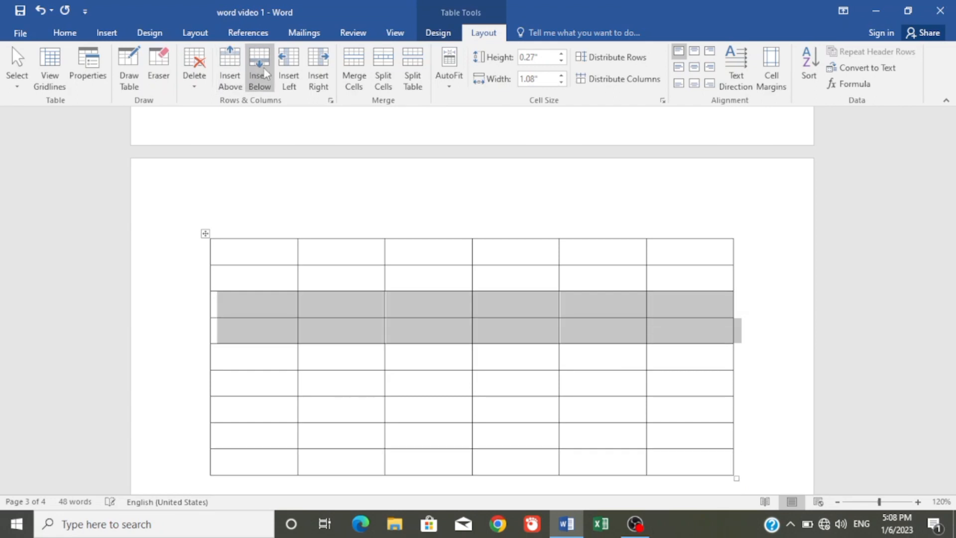
click(264, 74)
click(264, 74)
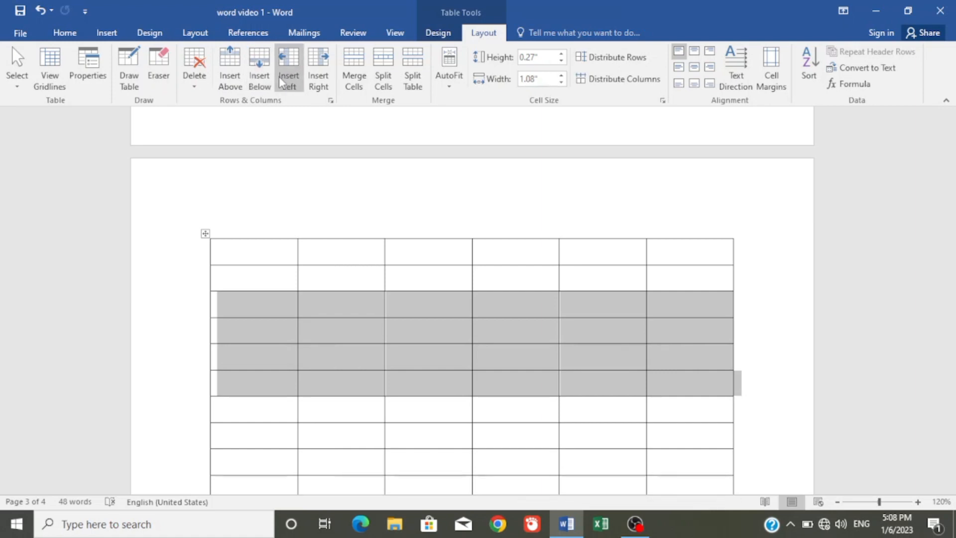
- Add three columns at the start of the plain table with Insert Left, and two more beside them with Insert Right
click(280, 82)
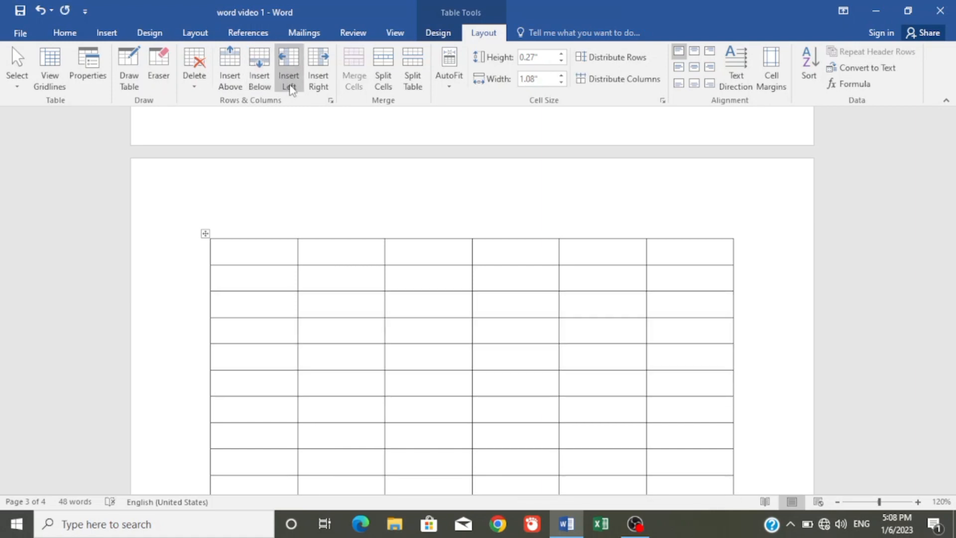
click(292, 89)
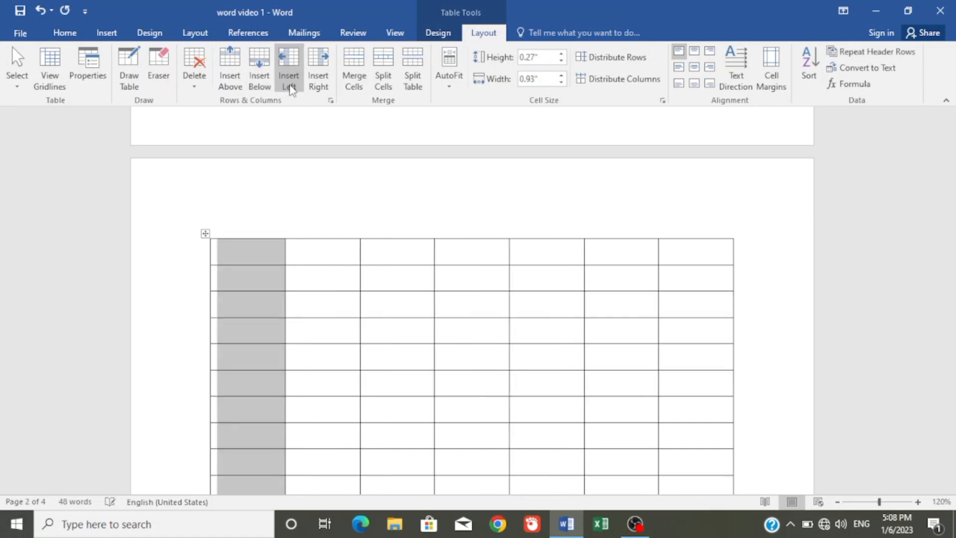
click(291, 89)
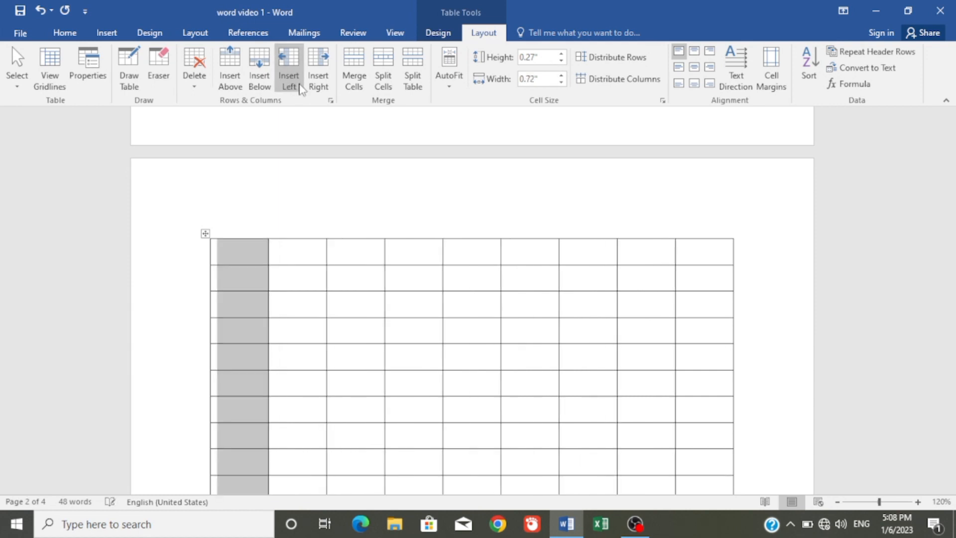
click(319, 89)
click(318, 89)
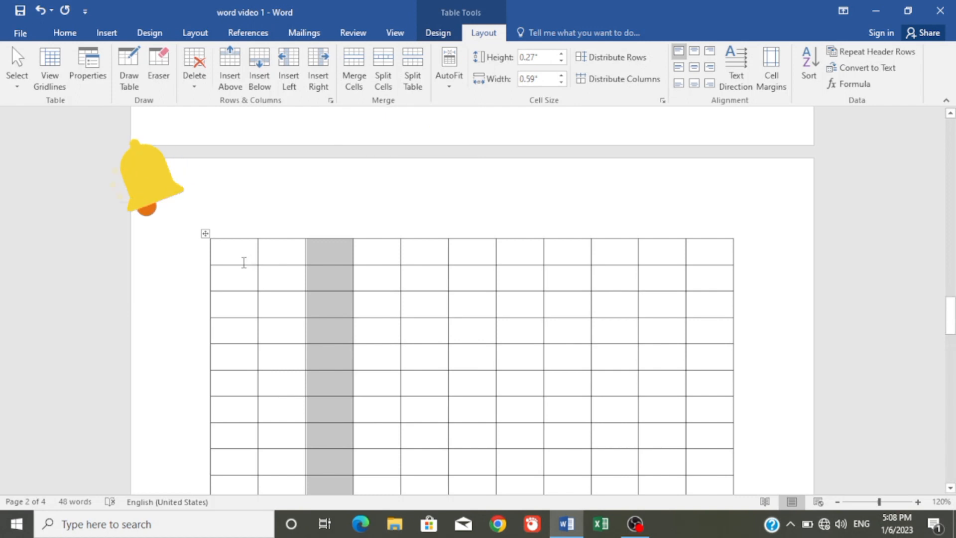
- Merge the first two cells of the plain table's top row and deselect the merged cell
drag(247, 261, 284, 261)
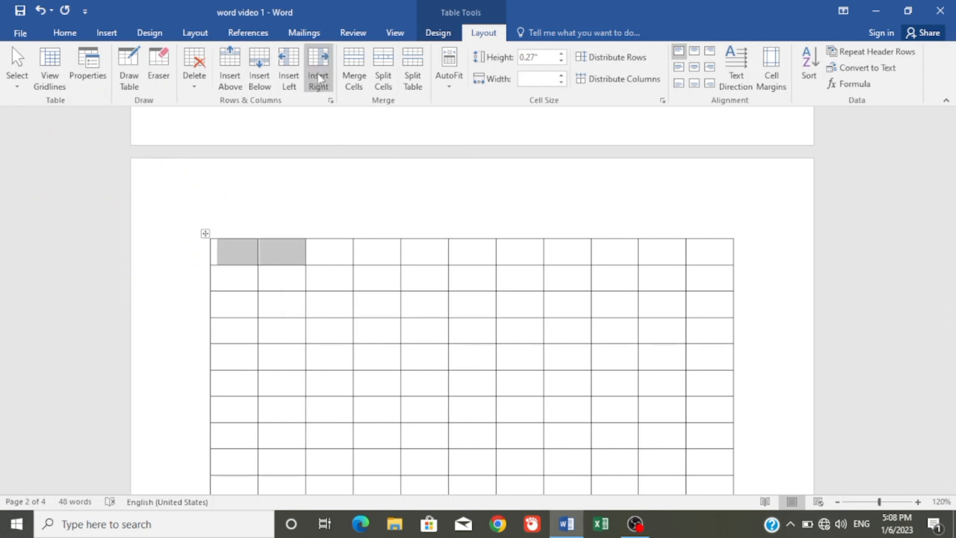
click(345, 74)
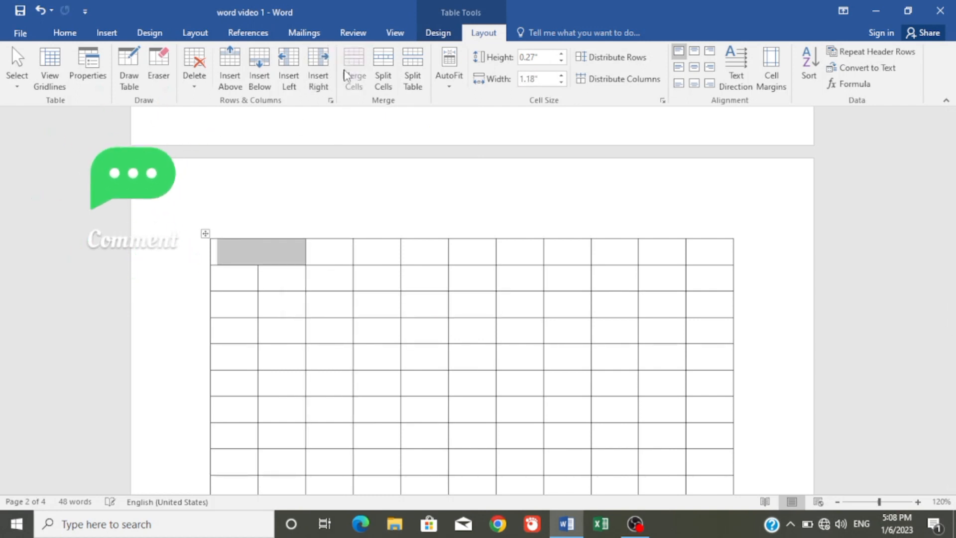
click(326, 347)
- Split the merged first cell of the plain table's top row back into two columns
click(271, 260)
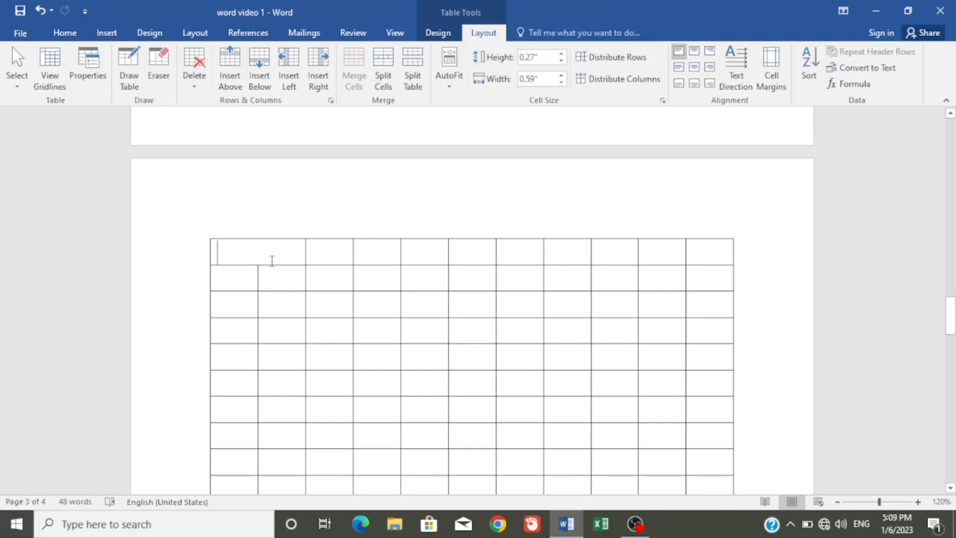
click(381, 82)
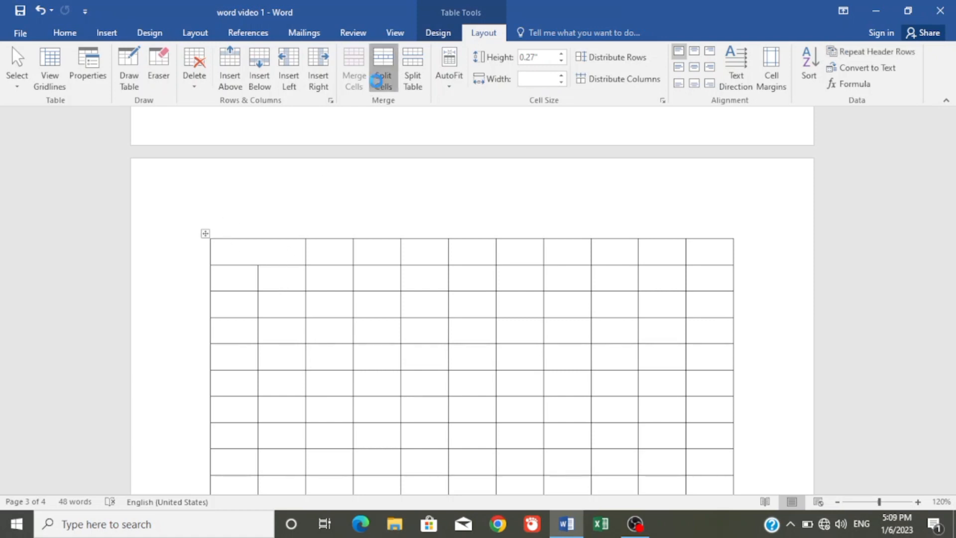
click(445, 282)
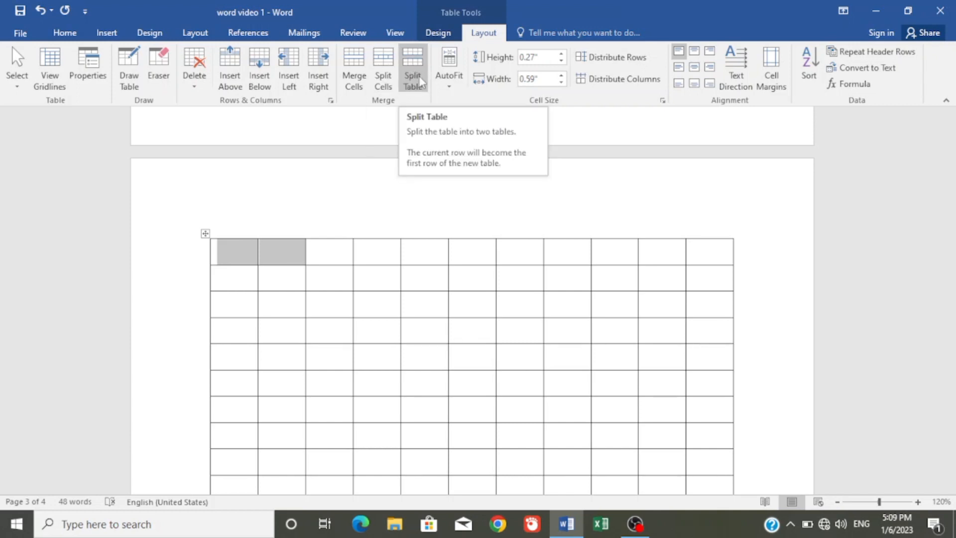
click(459, 83)
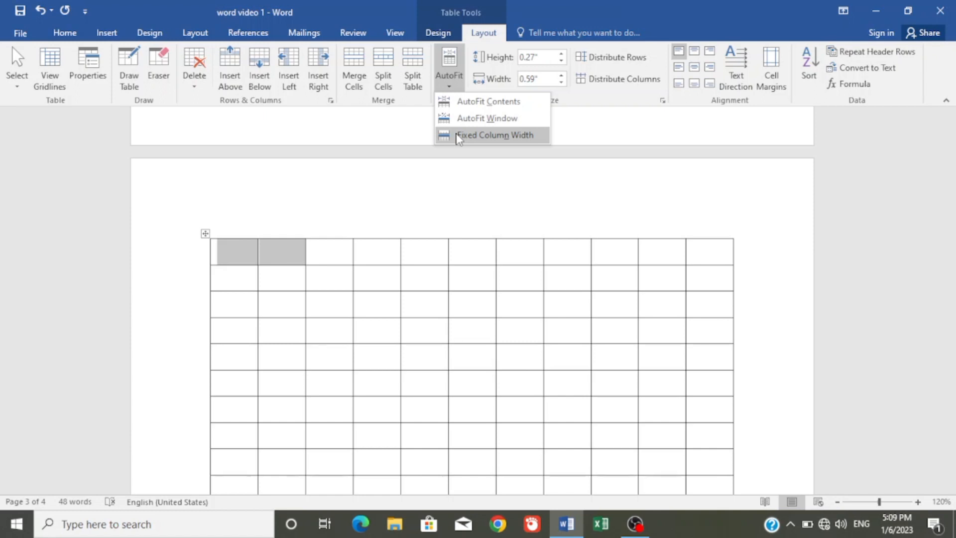
click(566, 128)
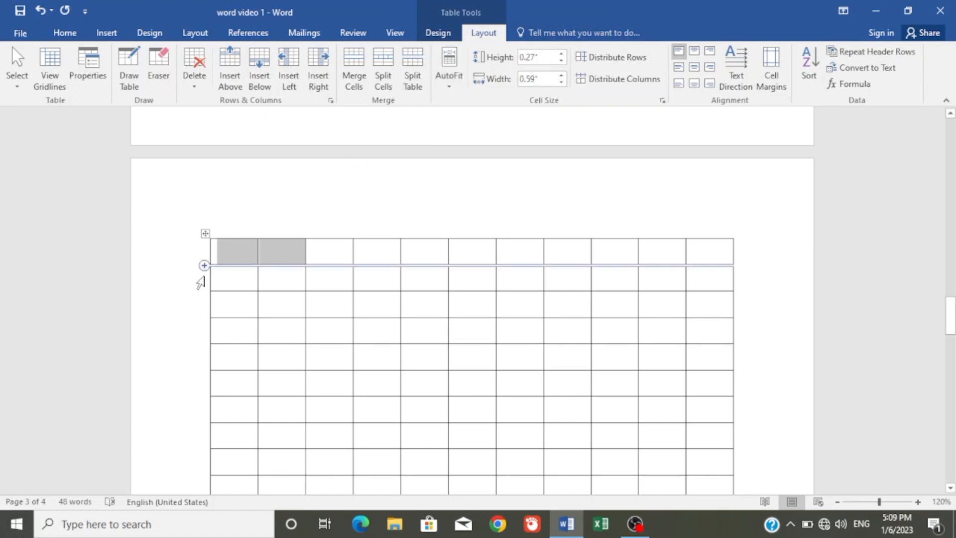
- Set the height of the plain table's entire top row to 0.4"
click(209, 258)
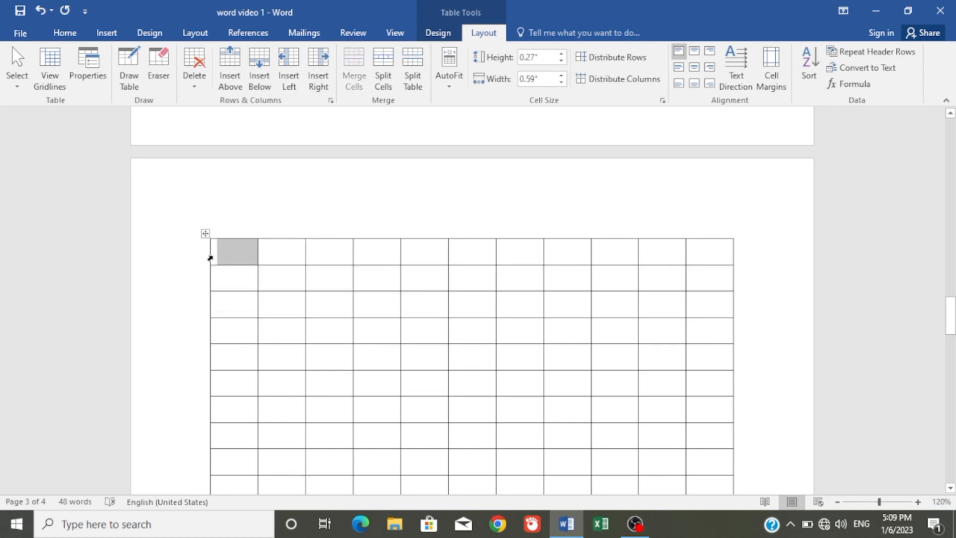
double_click(208, 257)
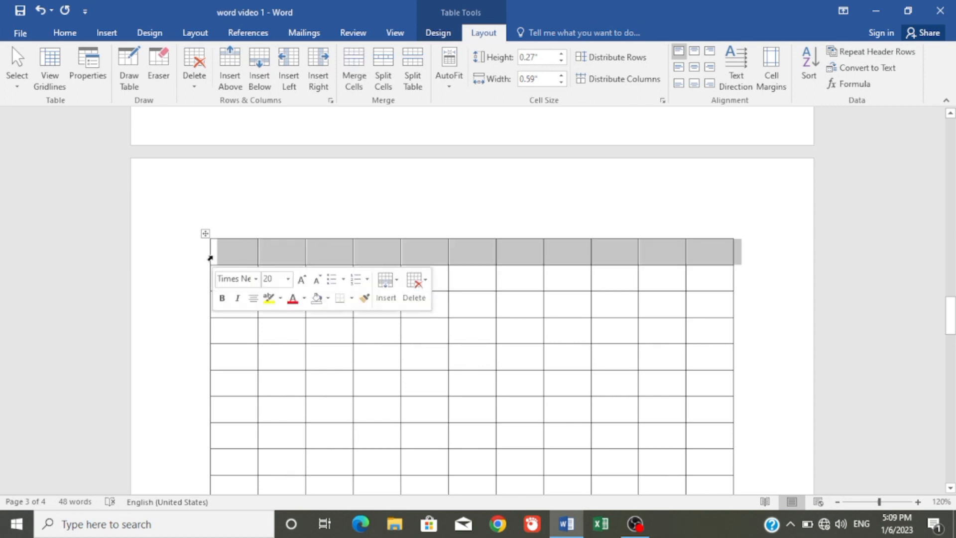
click(561, 54)
click(562, 54)
click(561, 54)
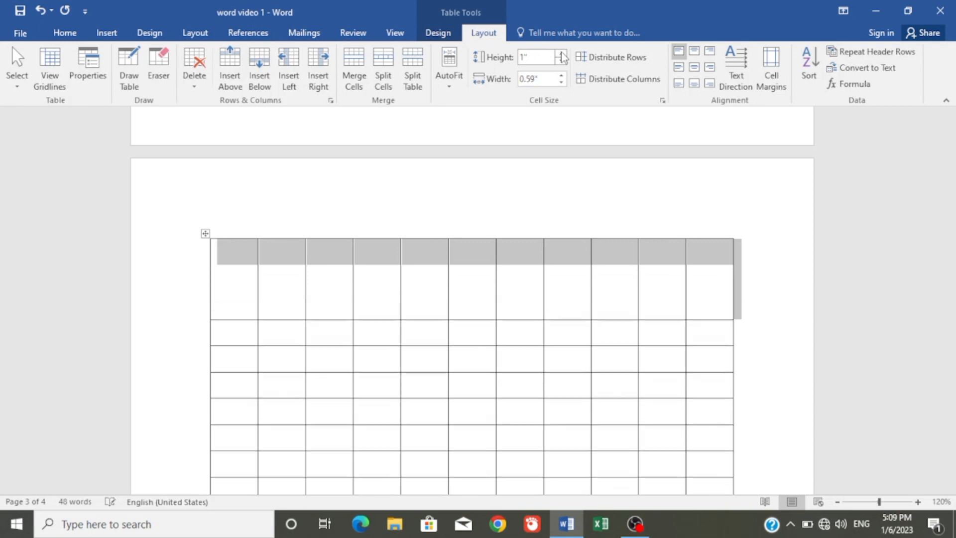
click(561, 53)
click(561, 60)
click(561, 61)
click(561, 61)
click(561, 60)
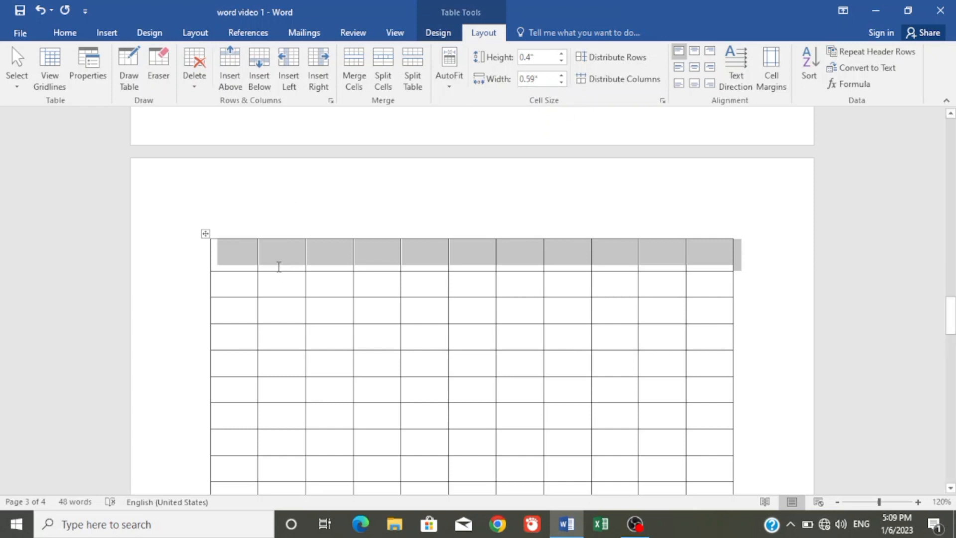
- Set the second column's width to 1.1", and pull its right border back to a width of about 0.97"
click(274, 235)
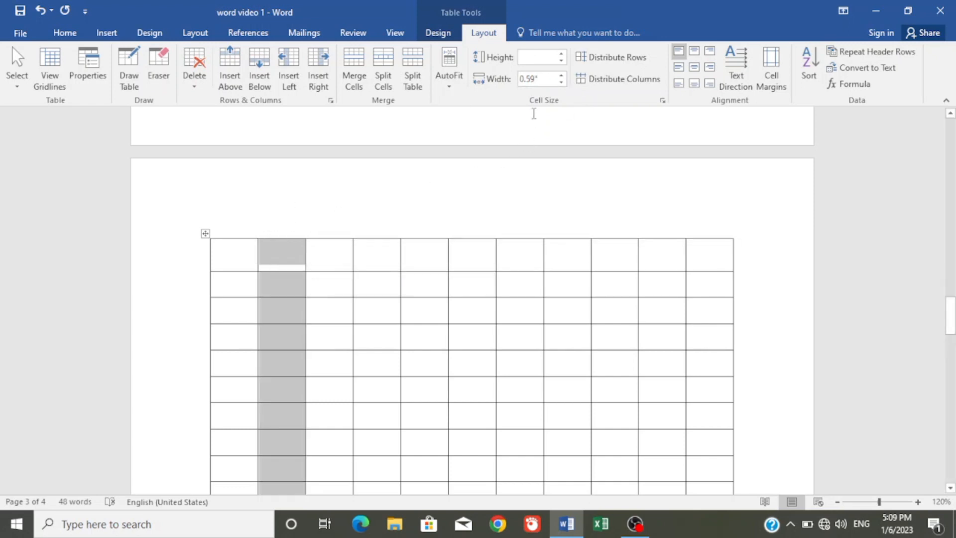
click(562, 82)
click(564, 85)
click(564, 85)
click(565, 85)
click(565, 85)
click(565, 85)
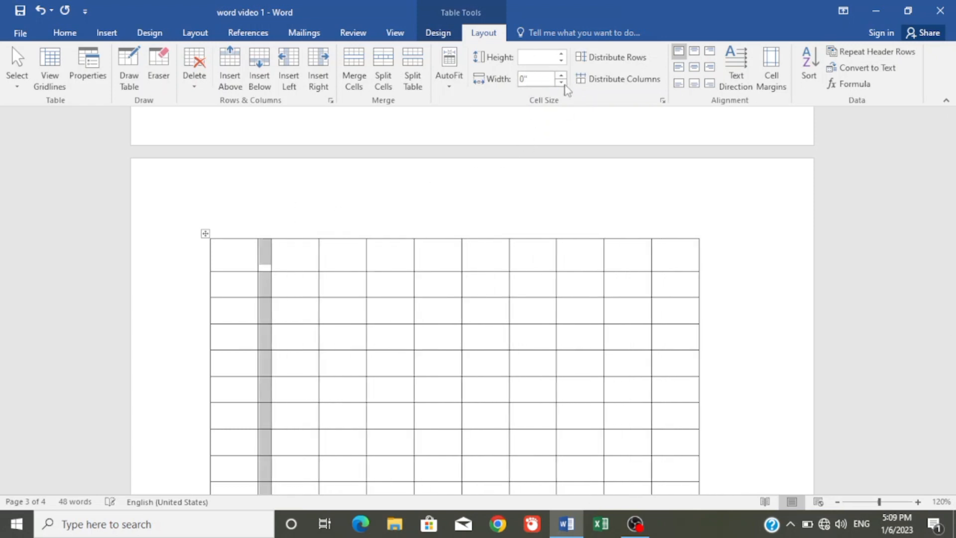
click(564, 76)
click(563, 76)
click(564, 76)
click(564, 76)
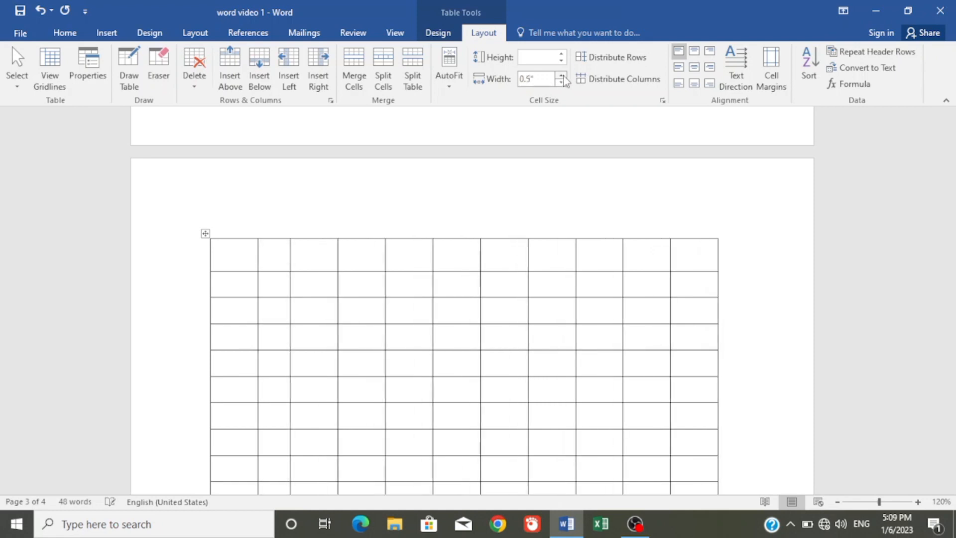
click(564, 76)
click(564, 76)
click(564, 76)
click(563, 76)
click(564, 76)
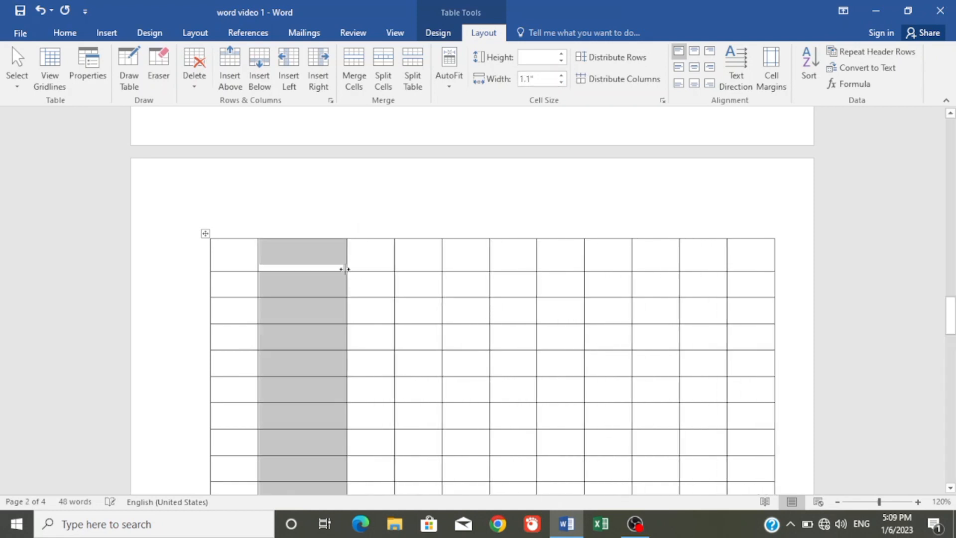
mouse_move(347, 266)
mouse_down()
mouse_move(387, 262)
mouse_move(335, 263)
mouse_up()
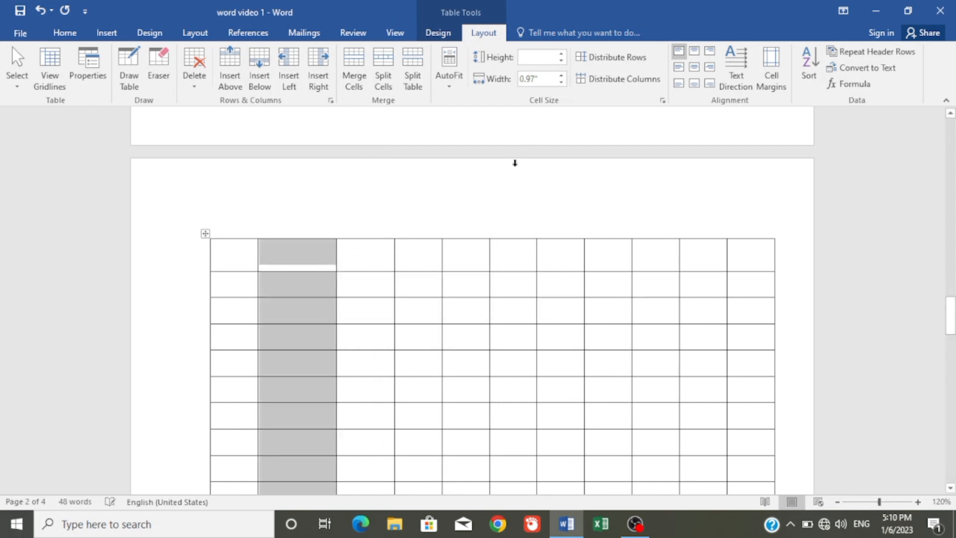
- Enter "hello" in the top cell of the table's sixth column
click(504, 186)
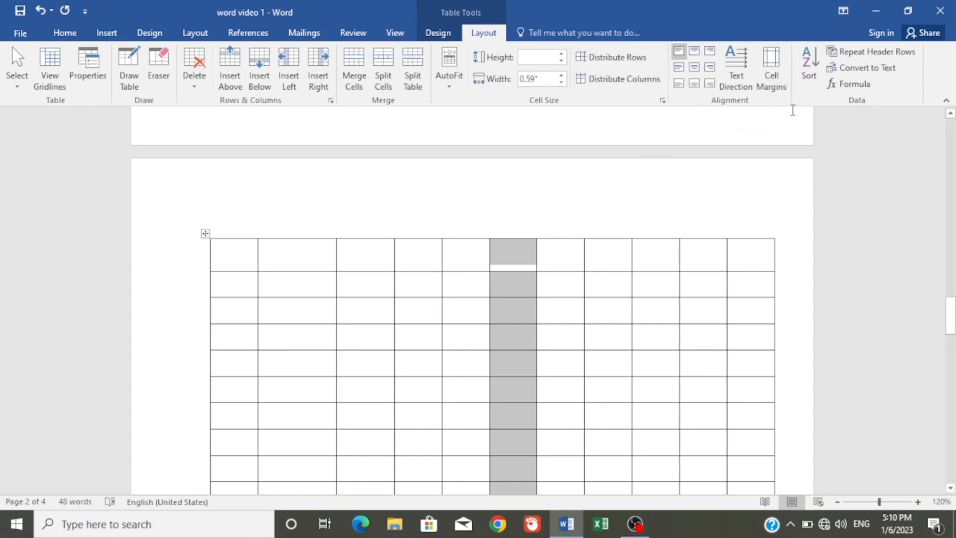
key(ctrl+z)
text(hello)
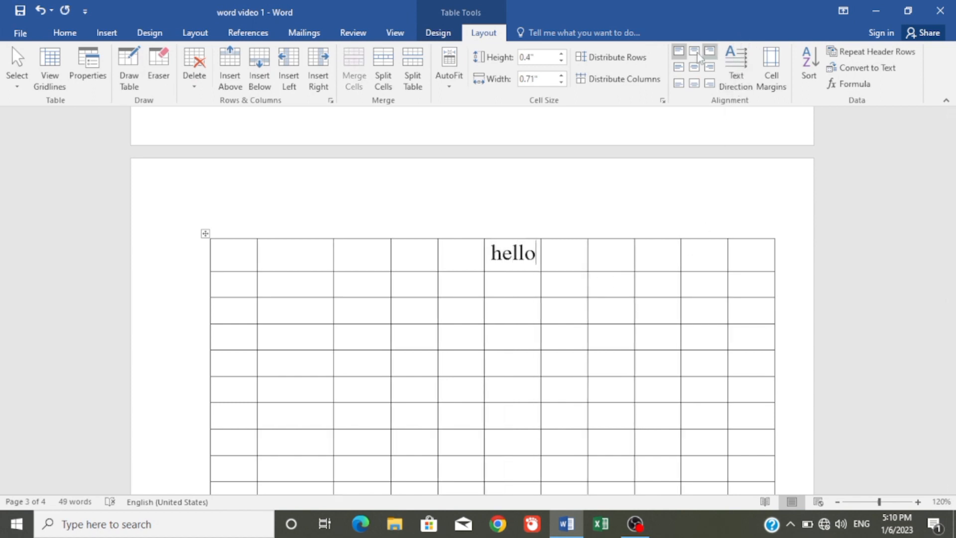
- Try top-right and centre-right alignment on the "hello" text and settle on centring it both ways in its cell
key(shift+Home)
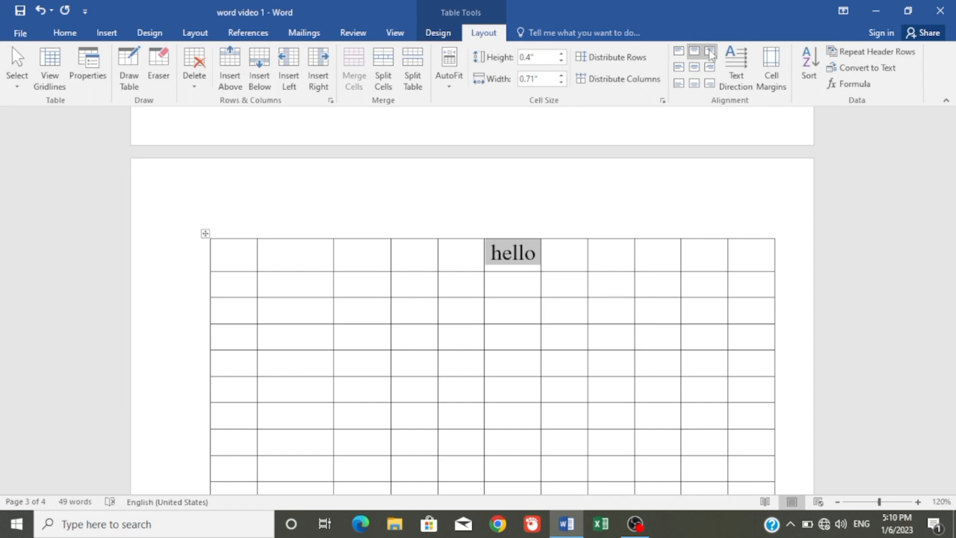
click(710, 51)
click(710, 67)
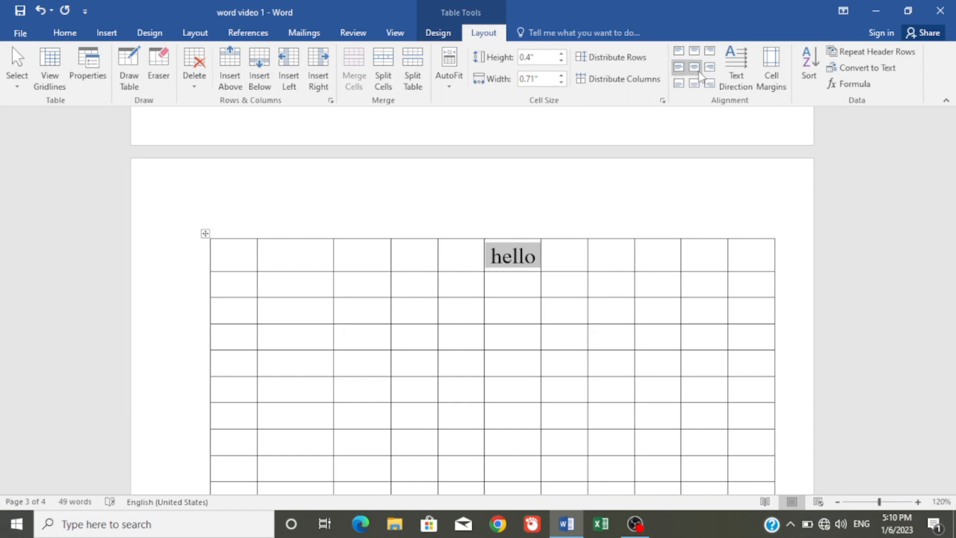
click(694, 67)
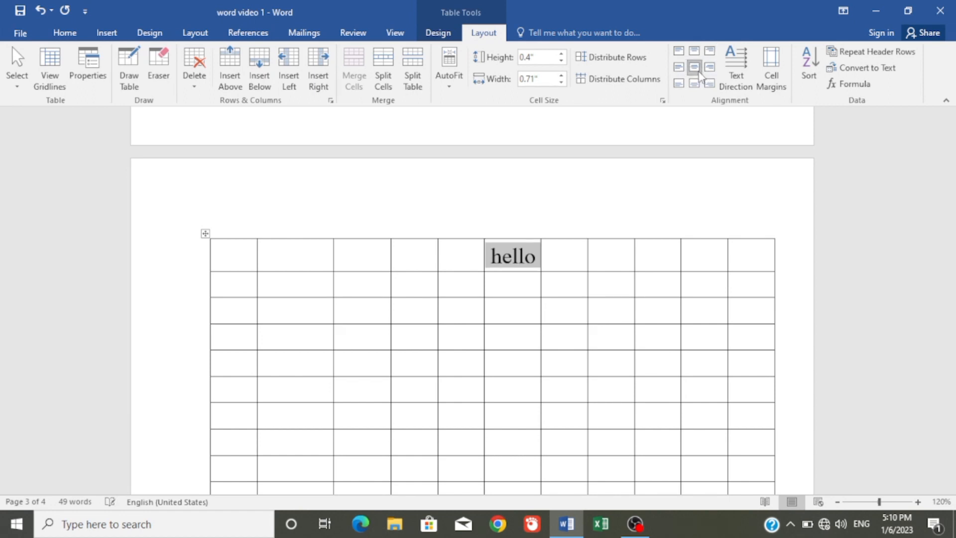
- Cycle the text direction of "hello" through both vertical orientations twice, ending on horizontal
click(735, 59)
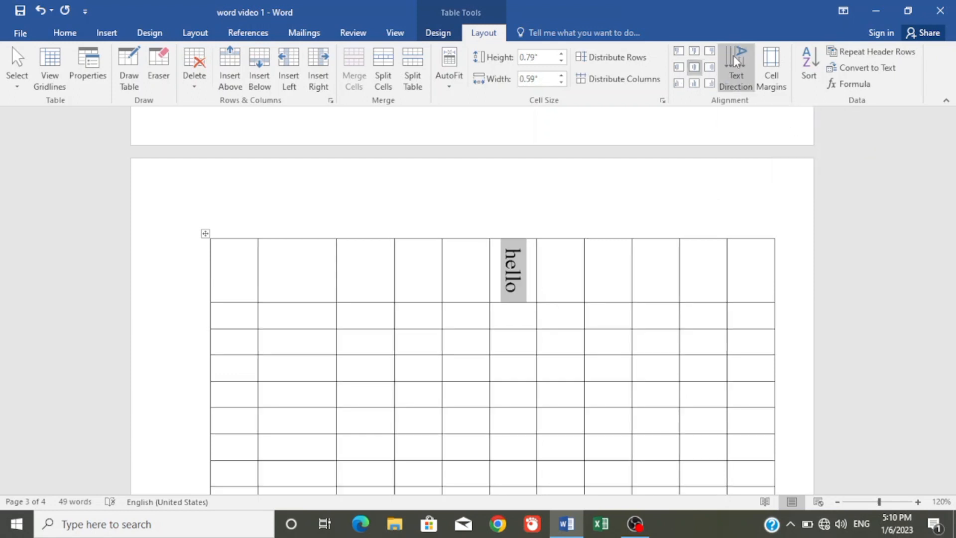
click(736, 61)
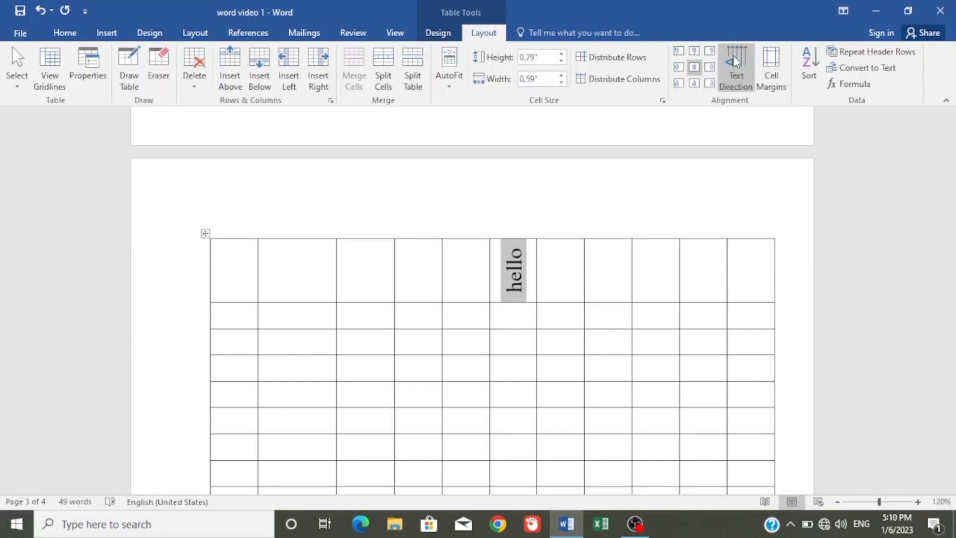
click(735, 60)
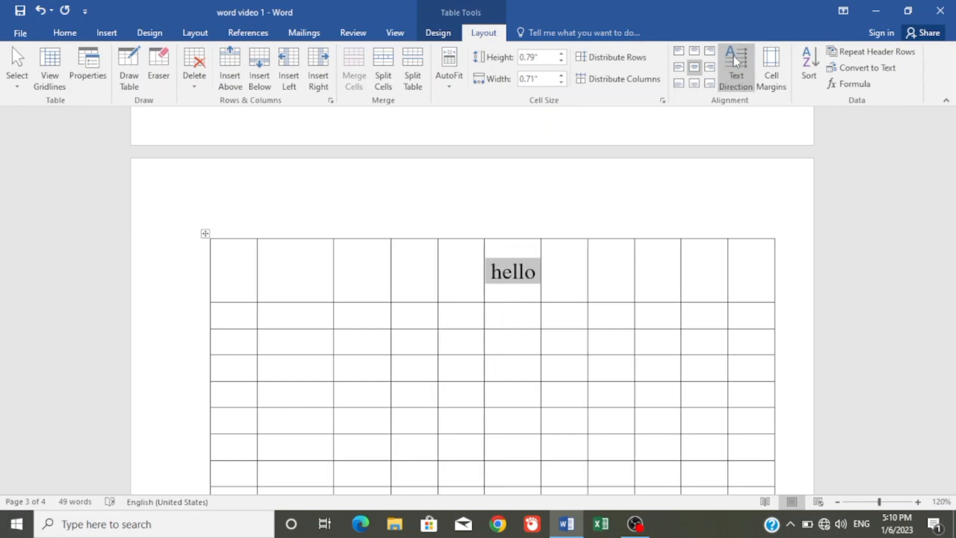
click(735, 60)
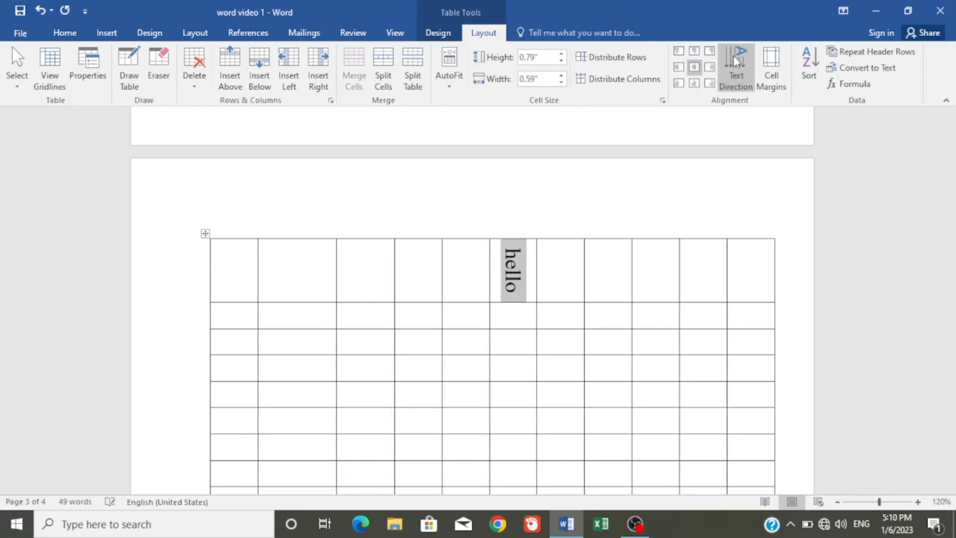
click(735, 61)
click(735, 61)
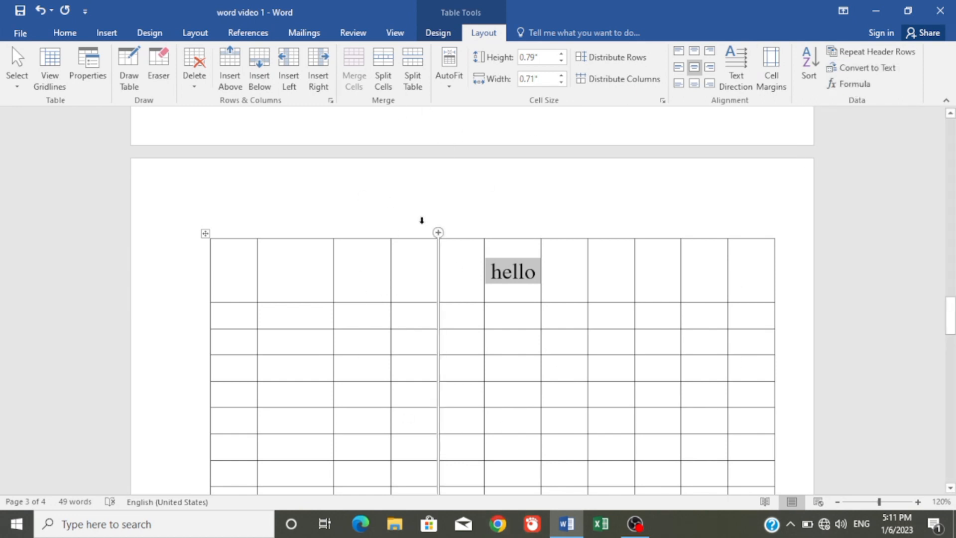
- Select the table's fourth column and bring up the insert commands
click(422, 220)
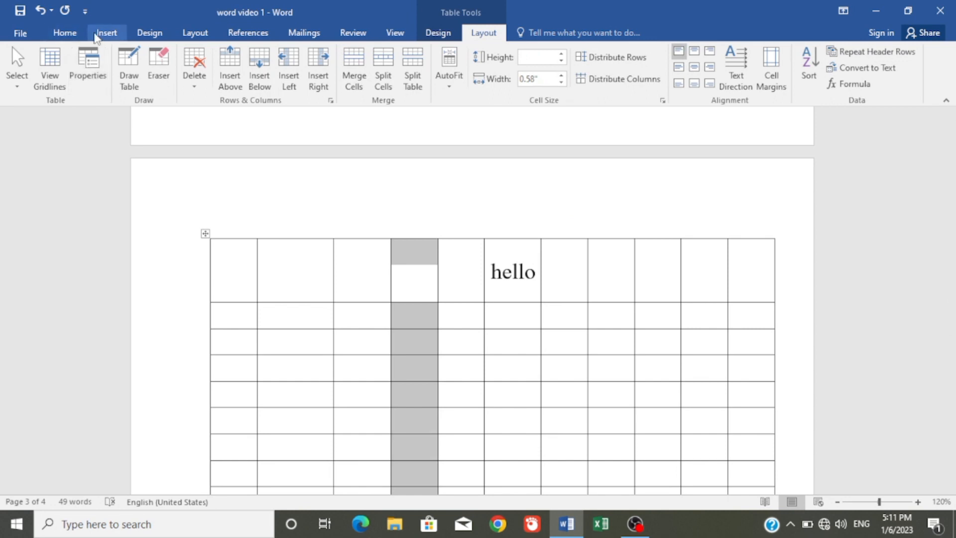
click(104, 33)
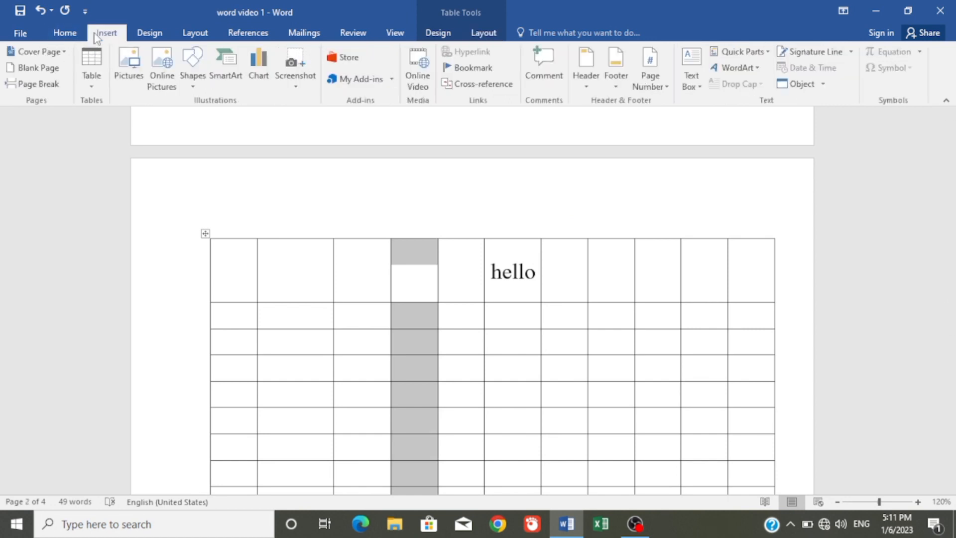